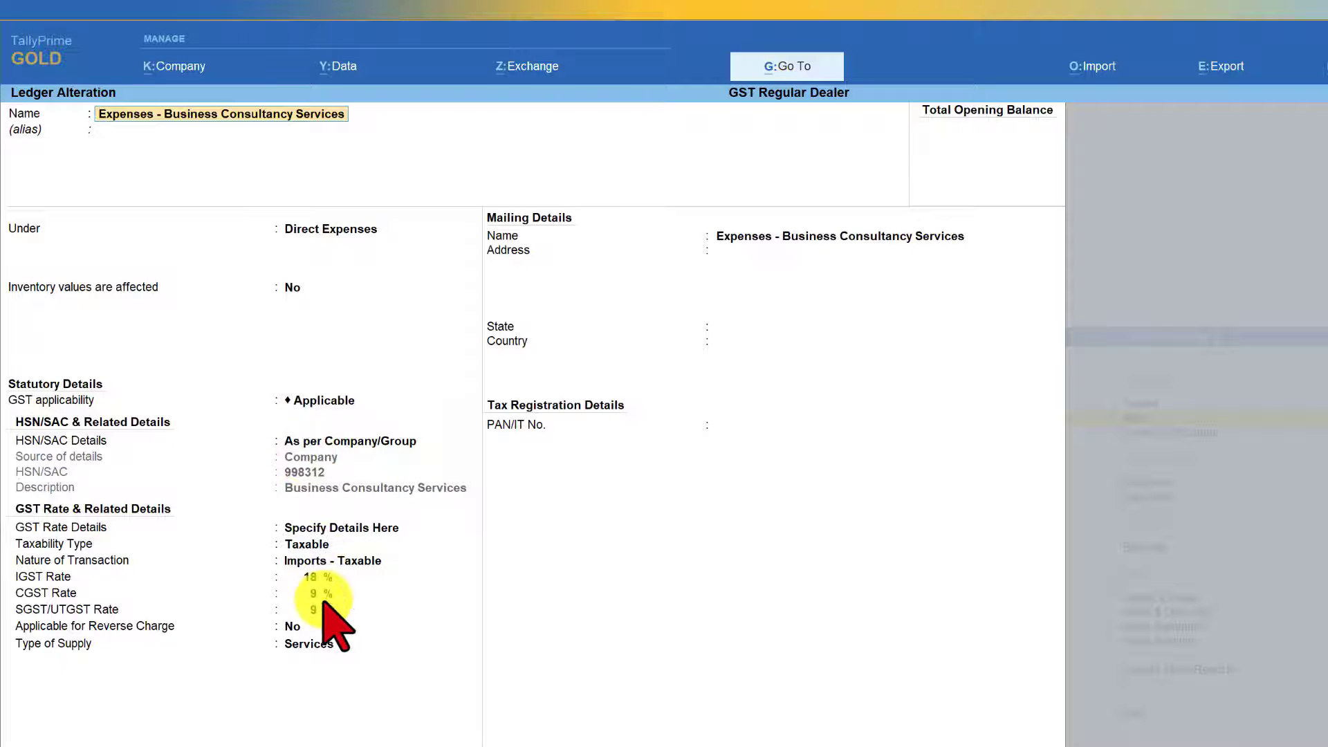
# - Disable the Select Nature of Transaction option in the ledger configuration for the Expenses - Business Consultancy Services ledger
pyautogui.click(364, 529)
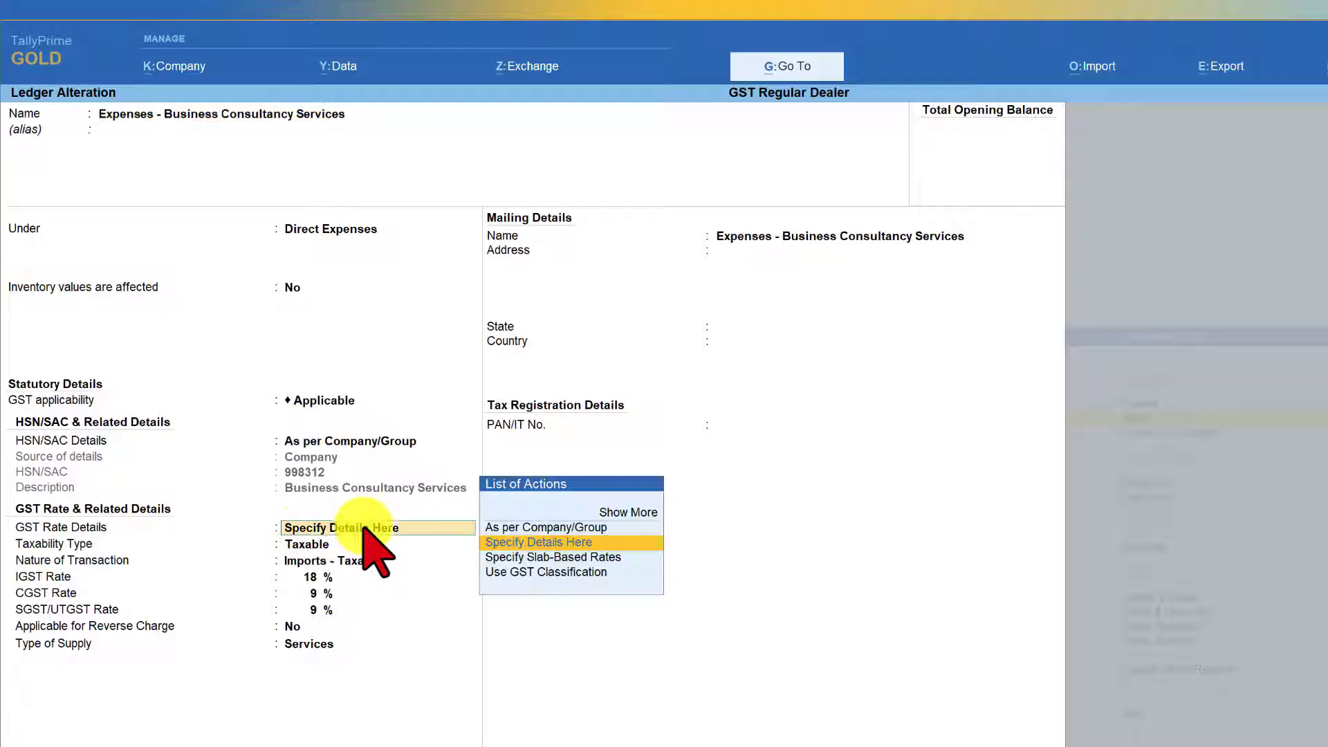
pyautogui.press('Return')
pyautogui.press('Return')
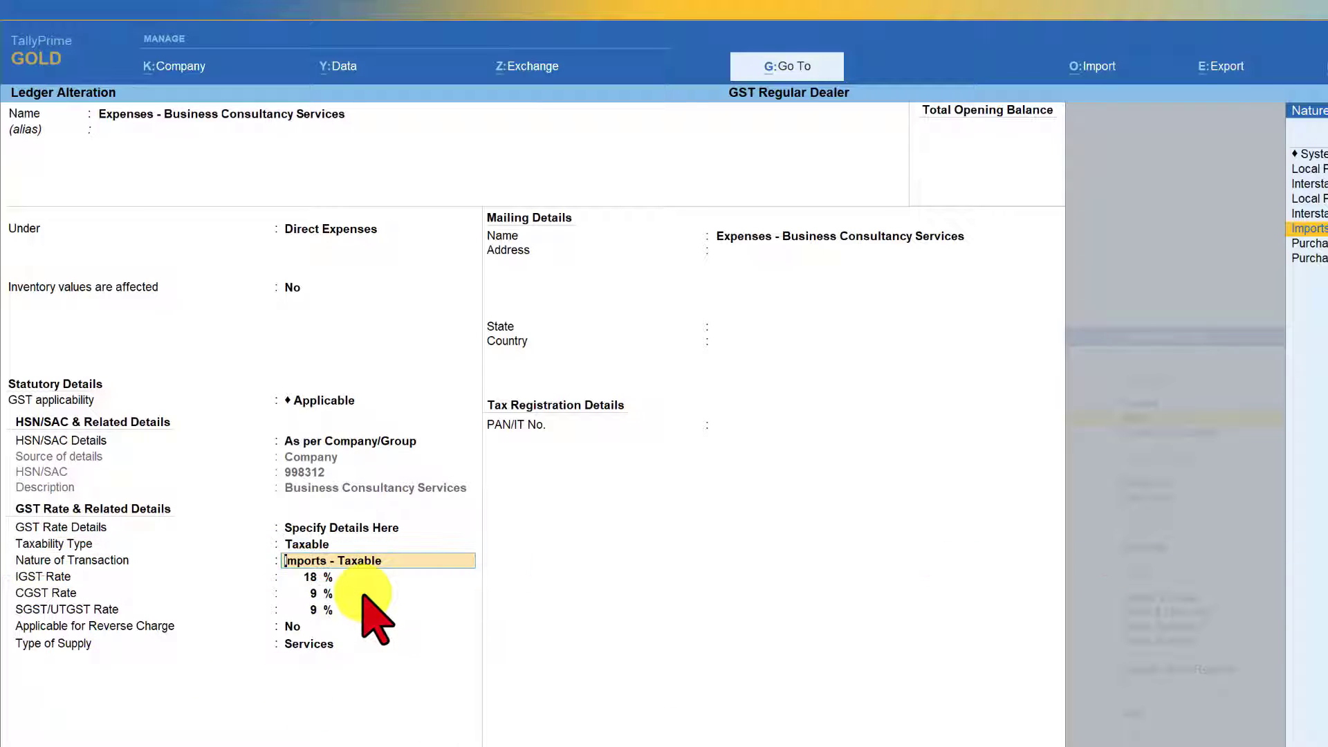
pyautogui.press('F12')
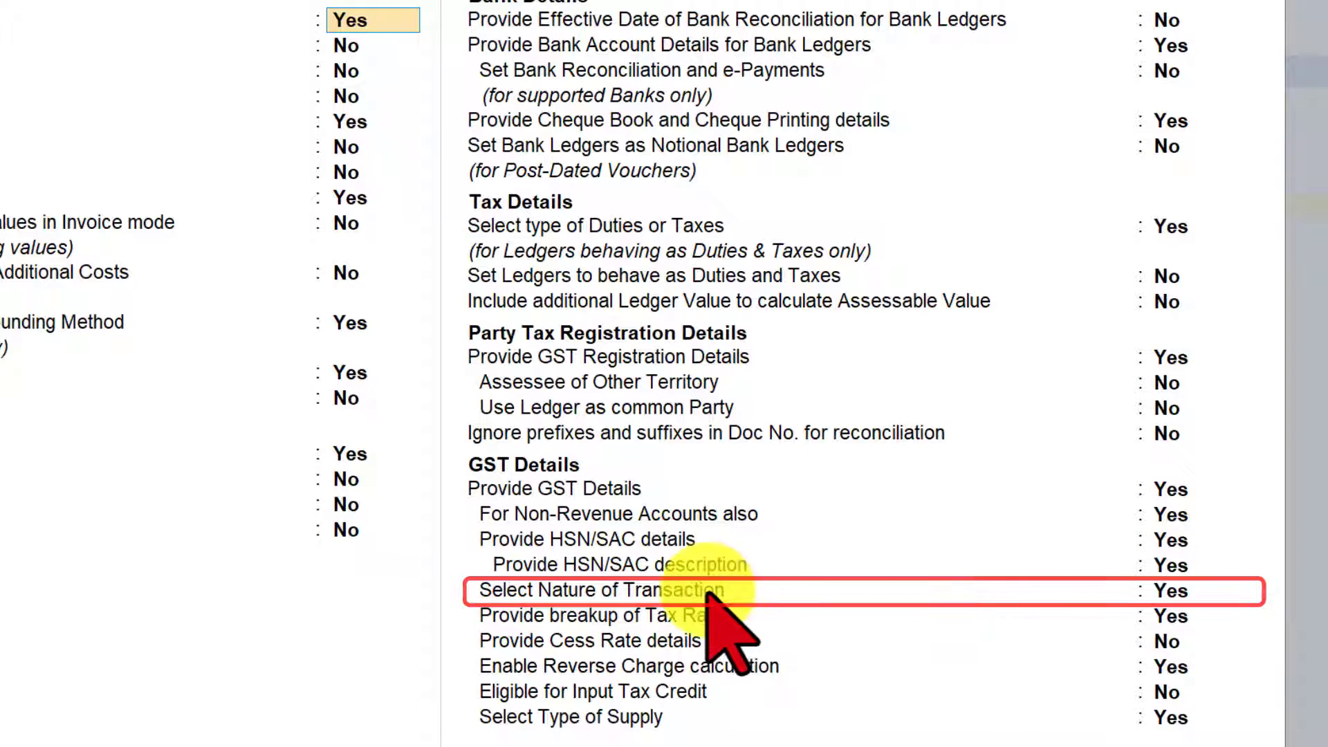
pyautogui.click(1169, 592)
pyautogui.press('n')
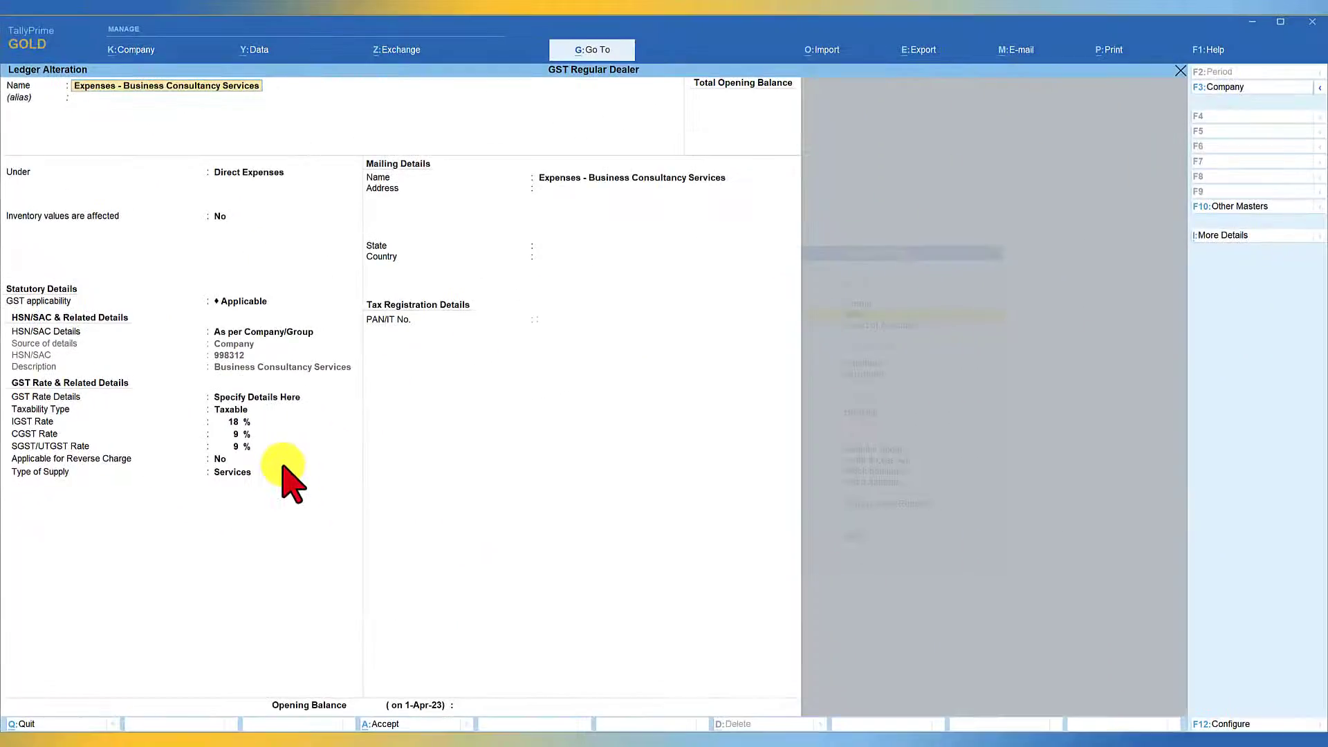
# - Set Select Nature of Transaction to Yes in the ledger configuration and save the configuration
pyautogui.press('F12')
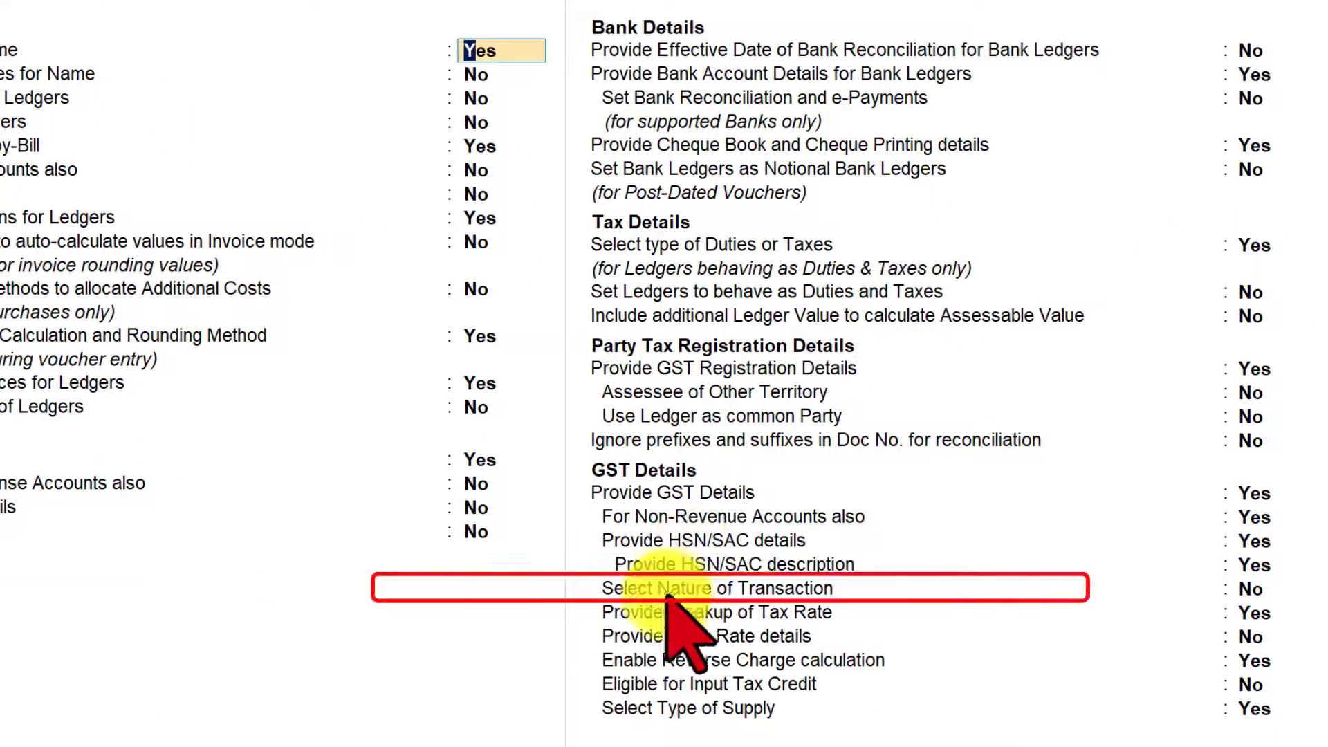
pyautogui.click(1250, 590)
pyautogui.press('y')
pyautogui.hotkey('ctrl', 'a')
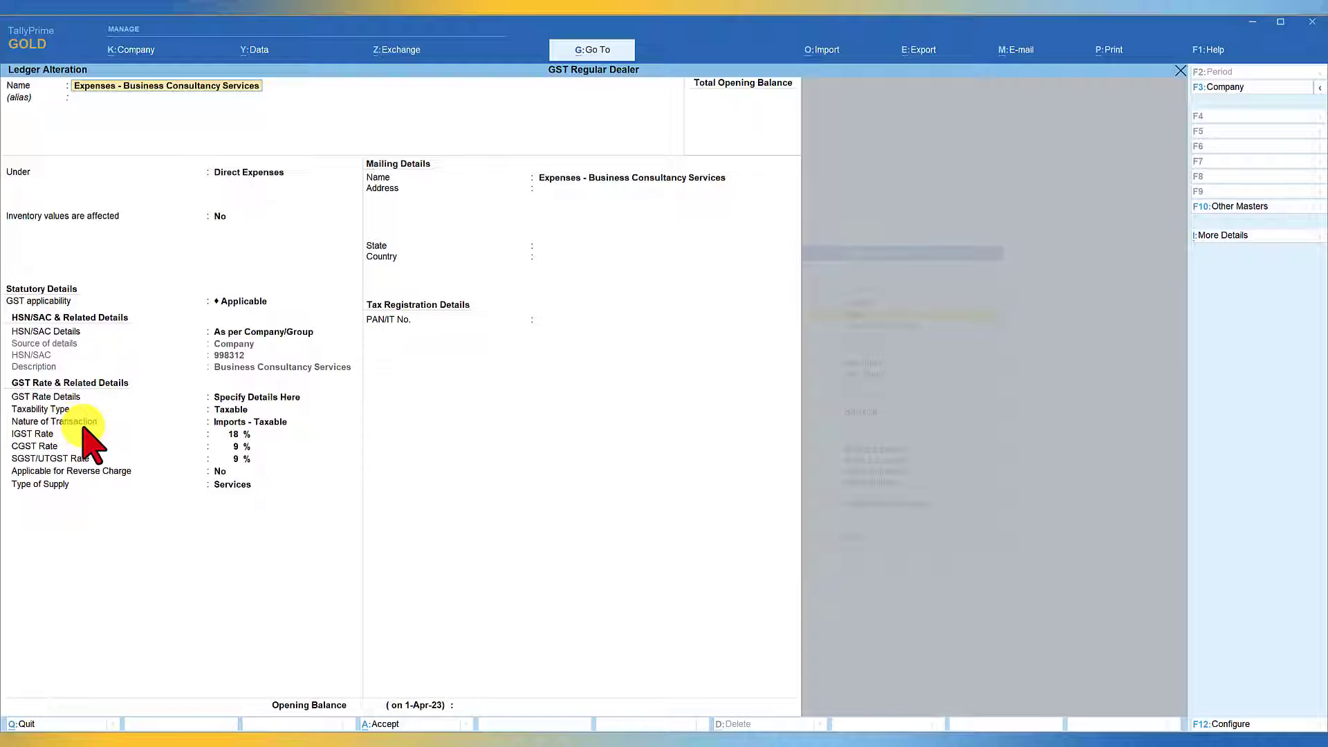
# - Set the Nature of Transaction to System Inferred, keep the remaining GST details, and save the expense ledger
pyautogui.click(235, 422)
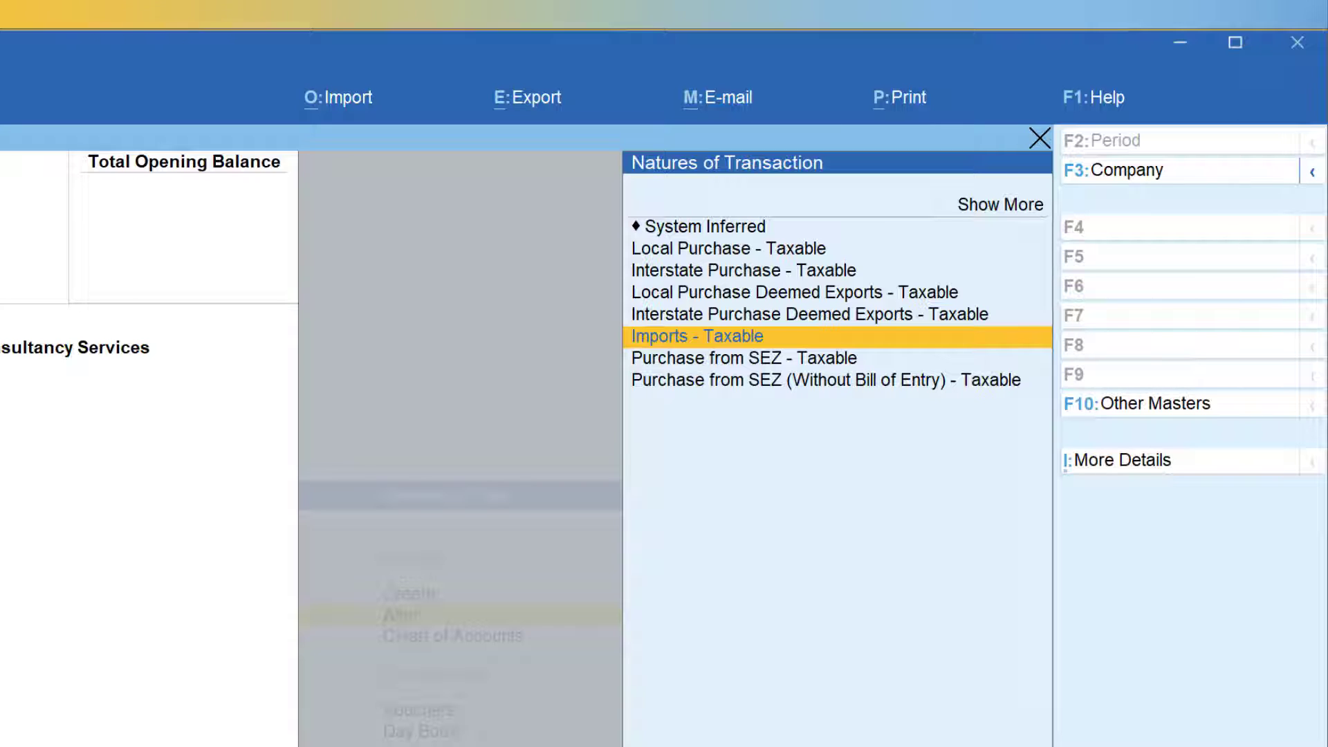
pyautogui.click(712, 228)
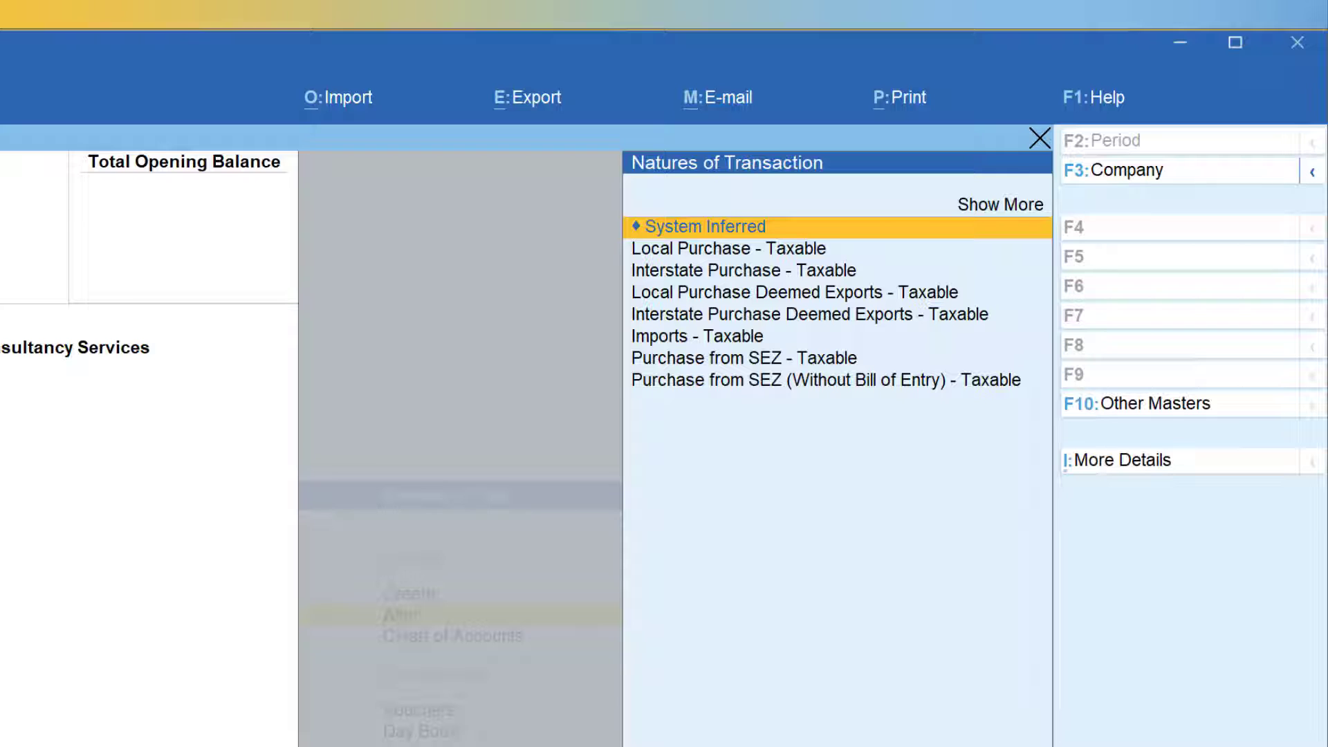
pyautogui.press('Return')
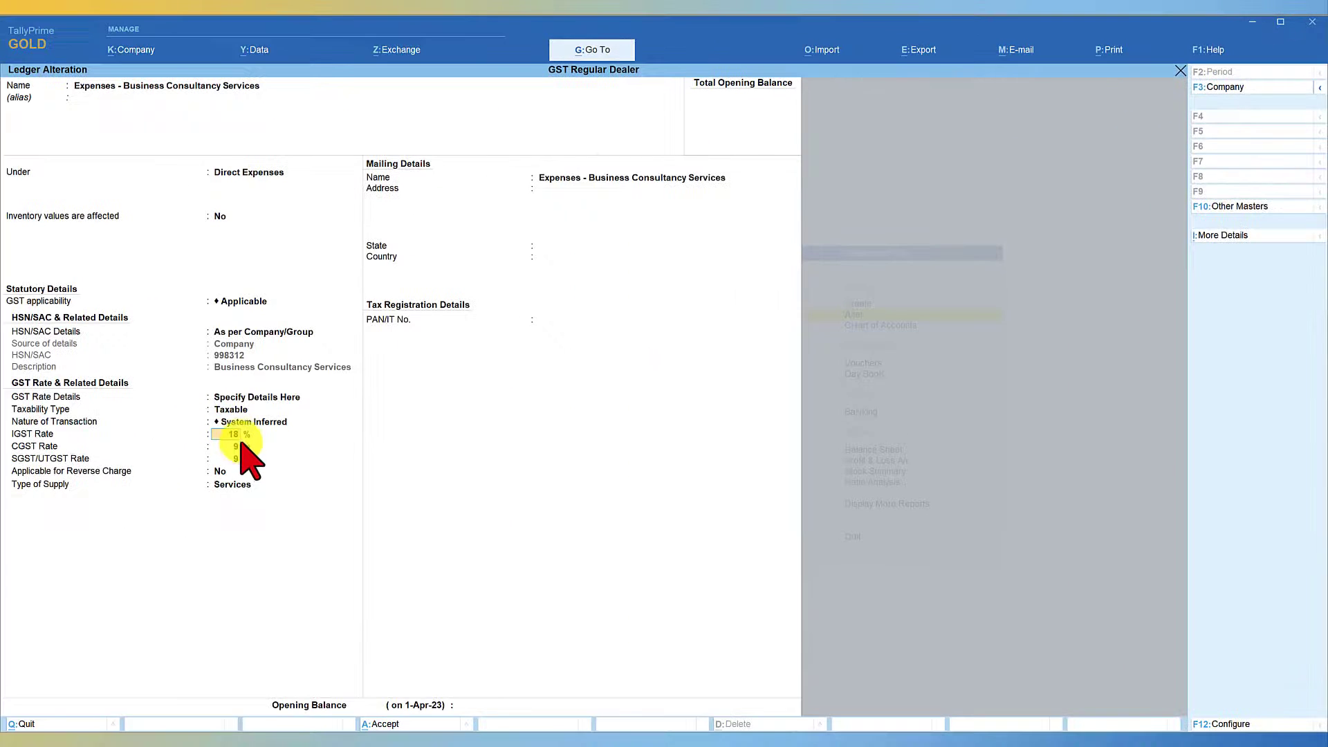
pyautogui.press('Return')
pyautogui.press('Return')
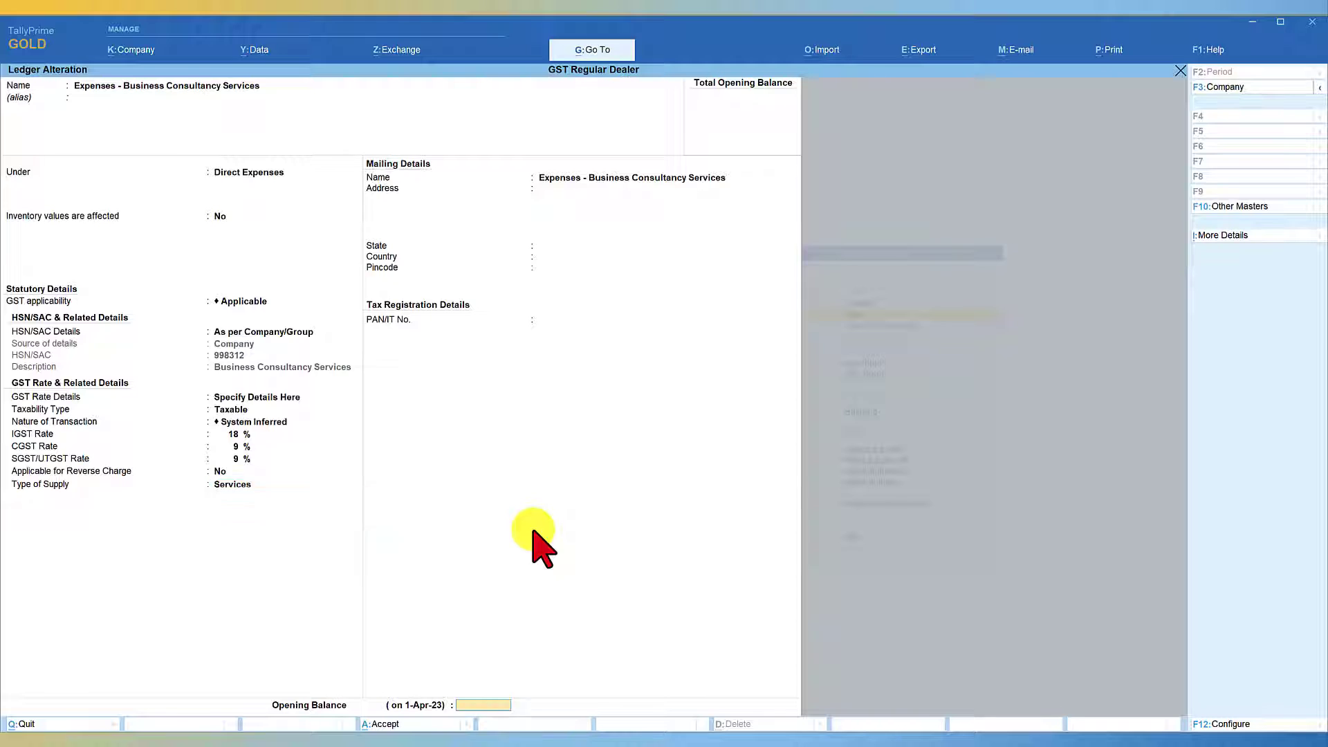
pyautogui.press('Return')
# - Open the Foreign Supplier ledger, check its state, country and registration type, and return to the Gateway of Tally
pyautogui.press('Down')
pyautogui.press('Return')
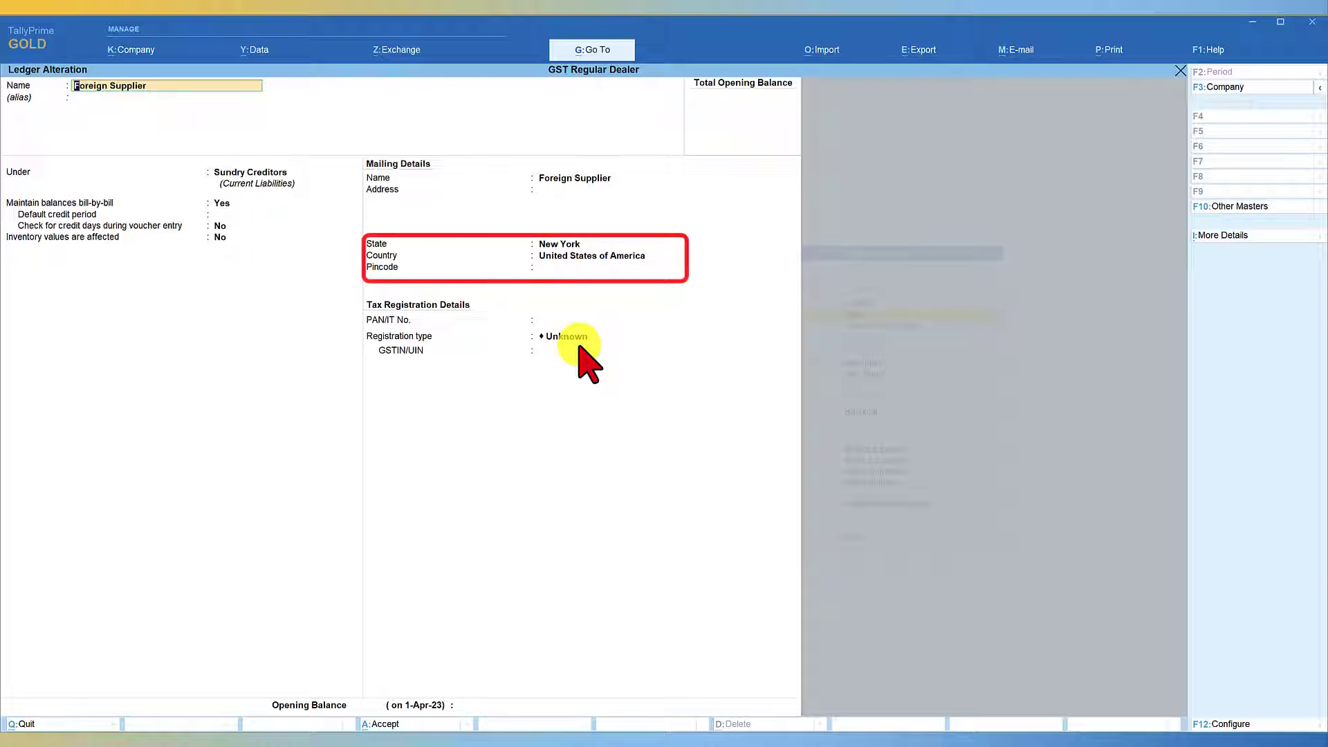
pyautogui.hotkey('ctrl', 'a')
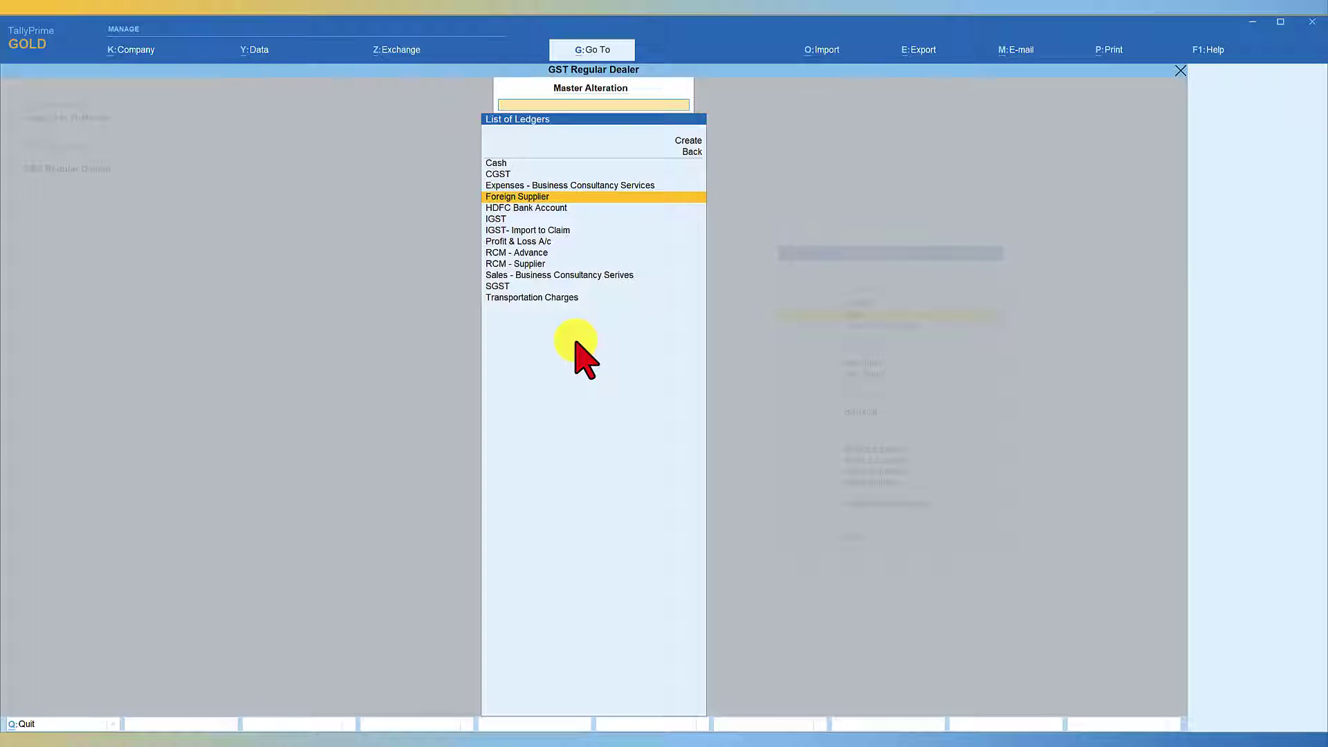
pyautogui.press('Escape')
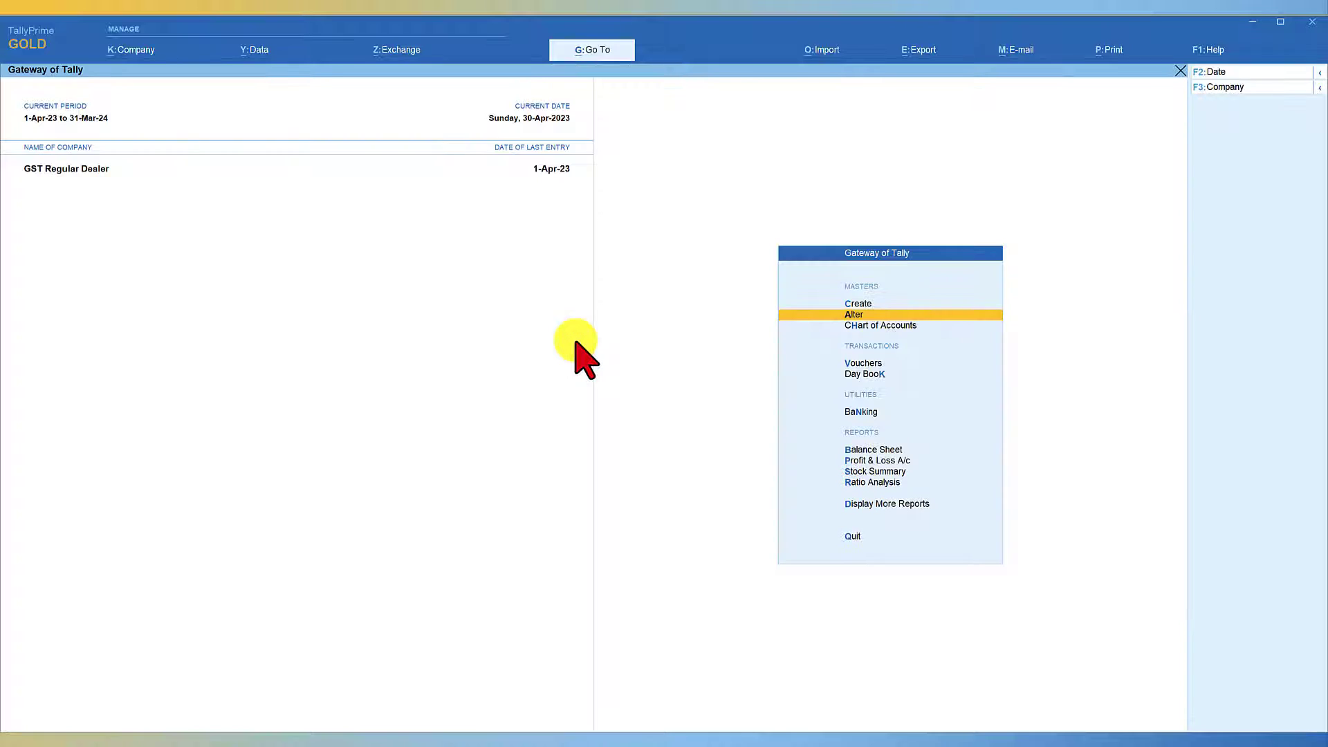
# - Open the 1-Apr-23 journal voucher No. 1 for Foreign Supplier and set Provide GST details to Yes
pyautogui.press('v')
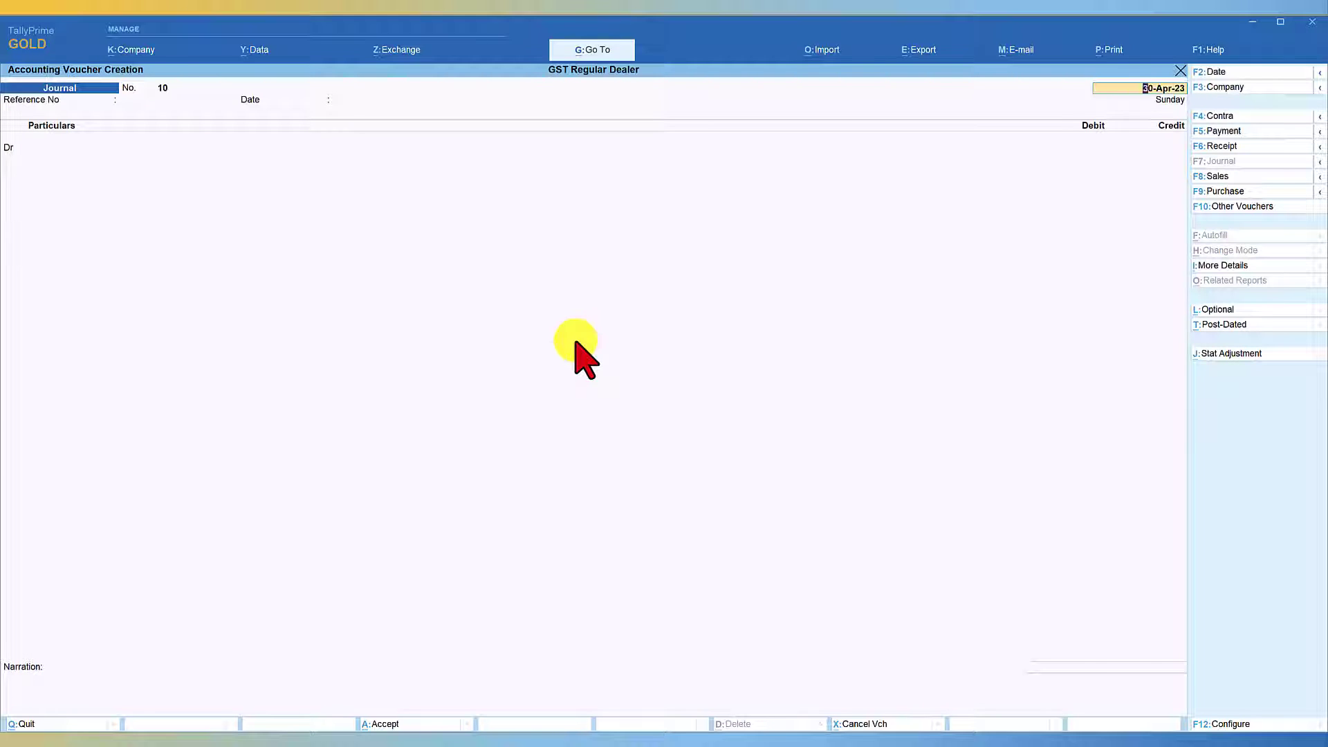
pyautogui.press('pageup')
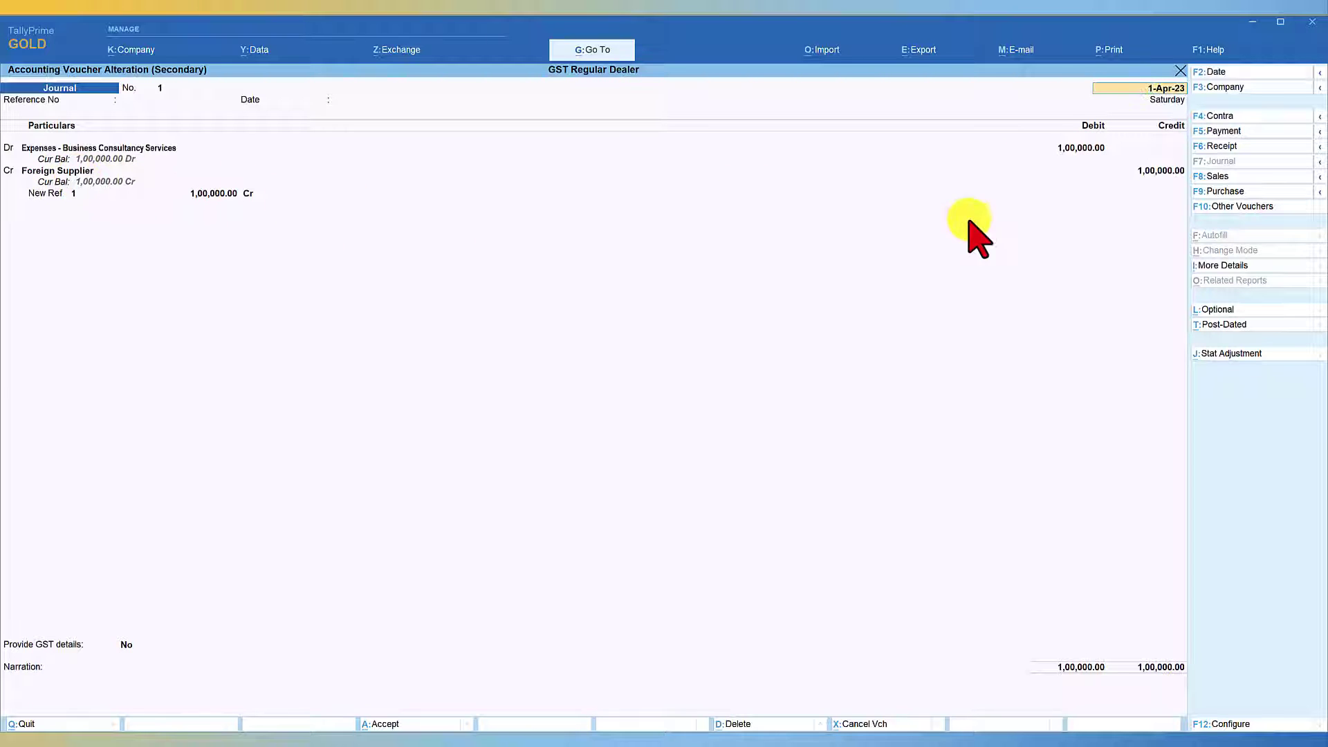
pyautogui.click(125, 647)
pyautogui.press('Down')
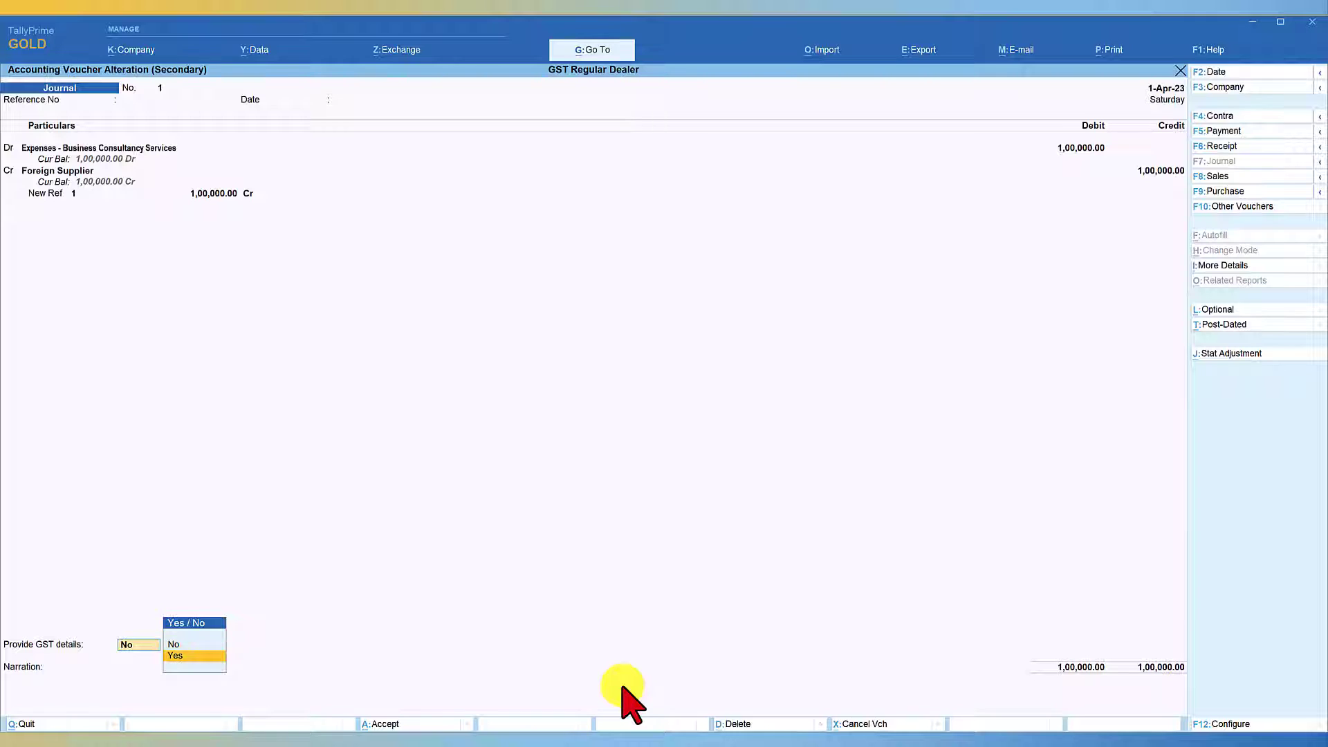
pyautogui.press('Return')
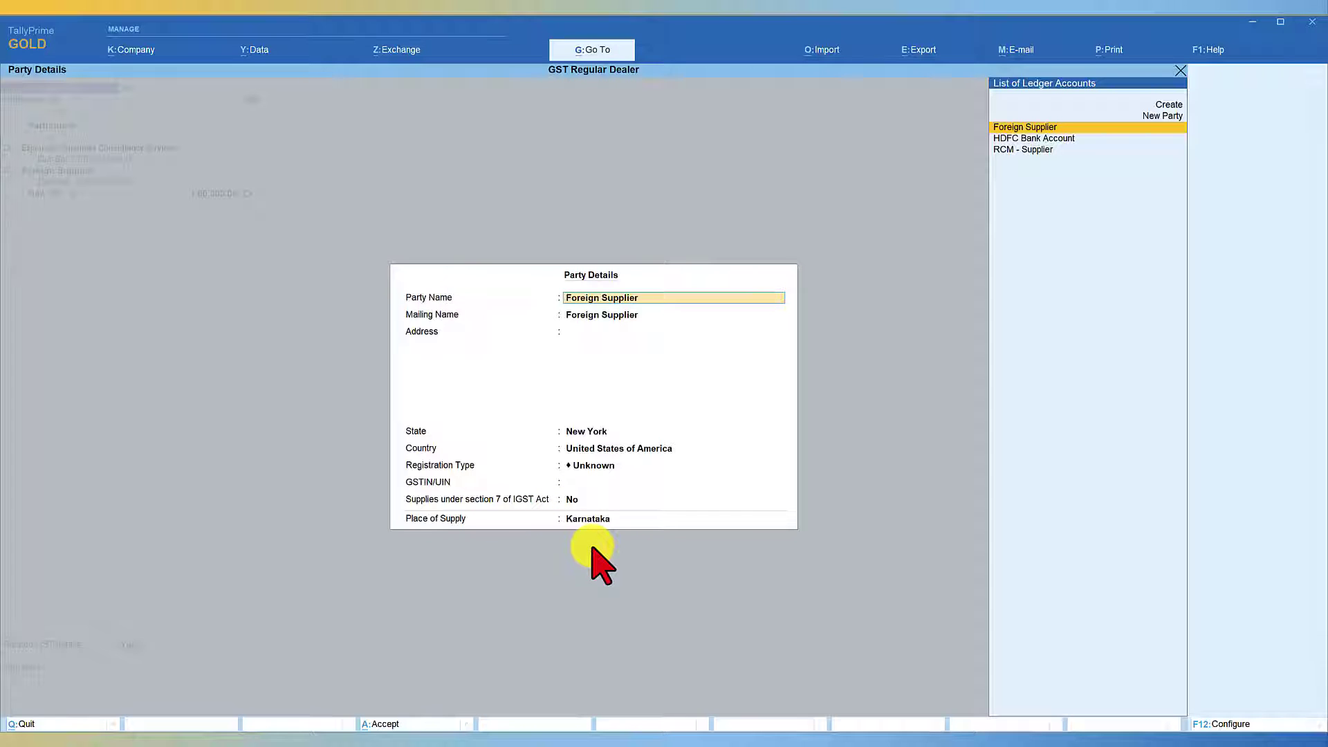
# - Accept the Foreign Supplier party details and save the journal voucher
pyautogui.press('ctrl')
pyautogui.hotkey('ctrl', 'a')
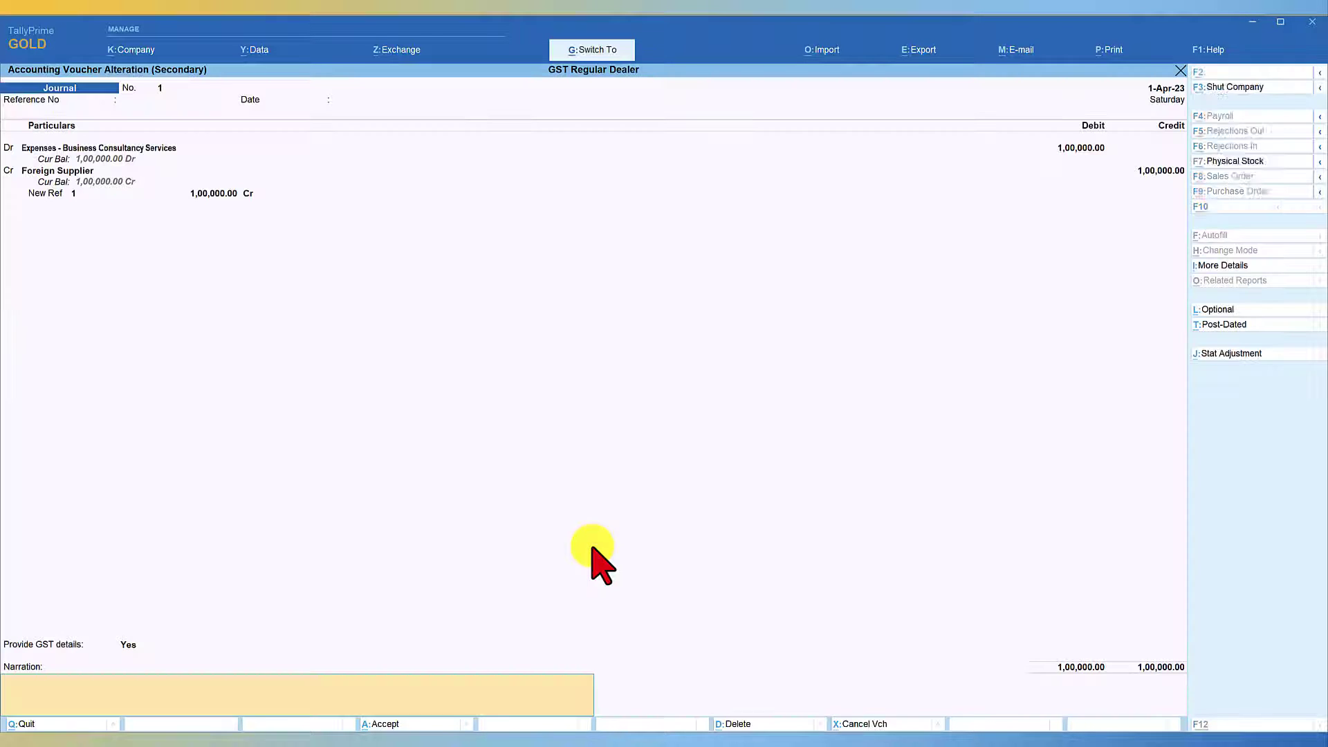
pyautogui.hotkey('ctrl', 'a')
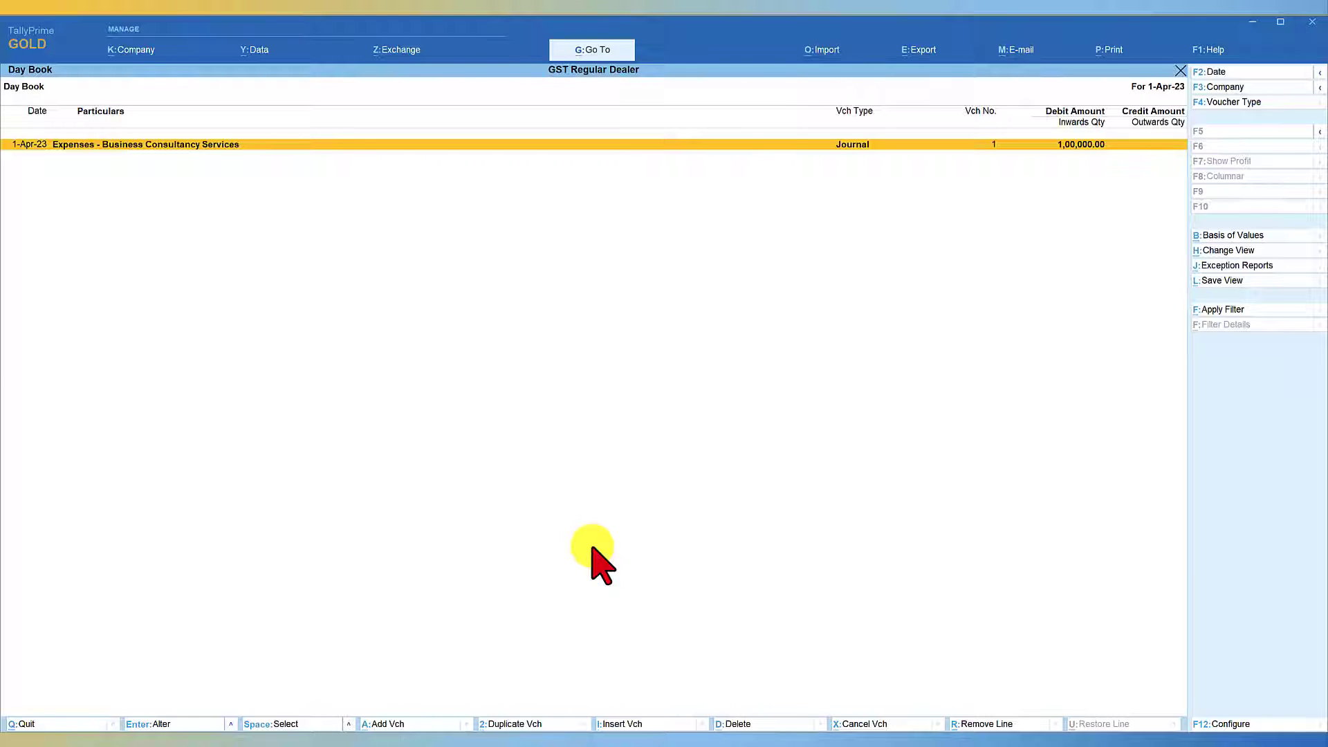
# - Review the 1-Apr-23 journal voucher from the Day Book and close it
pyautogui.press('Return')
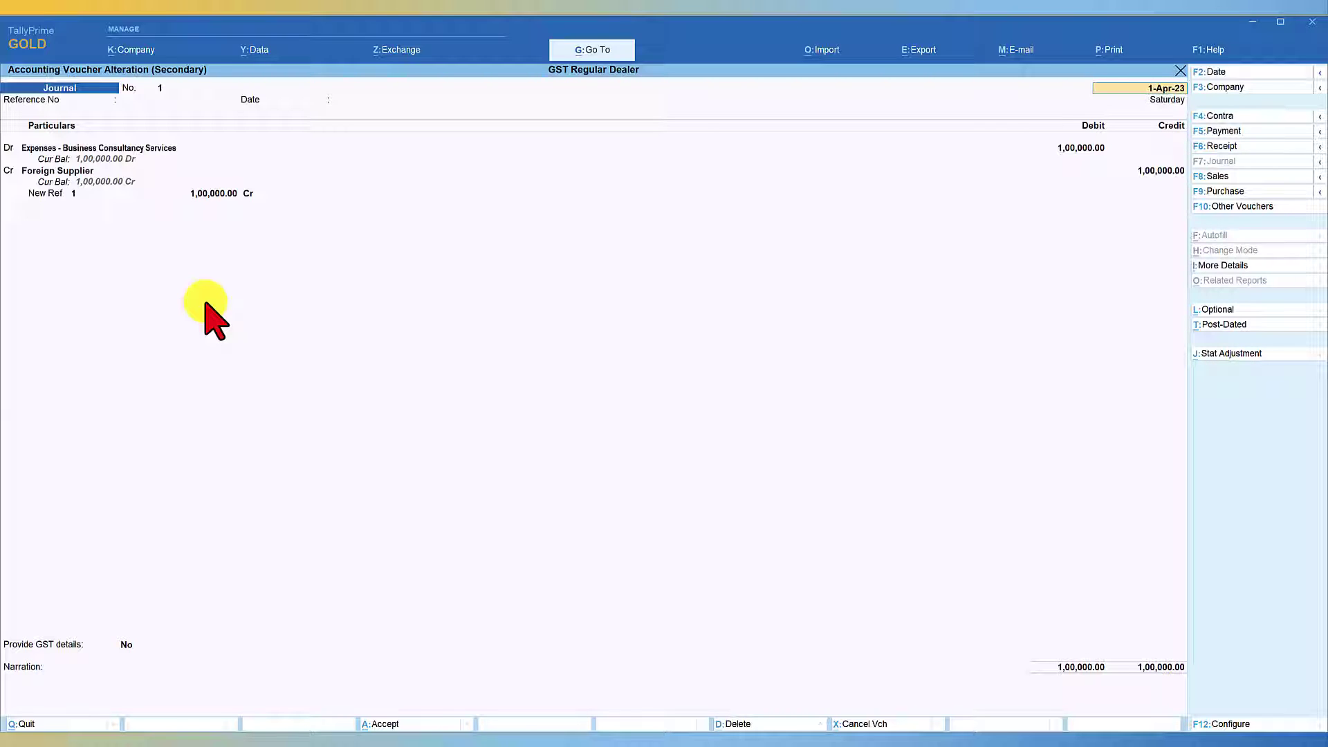
pyautogui.press('Escape')
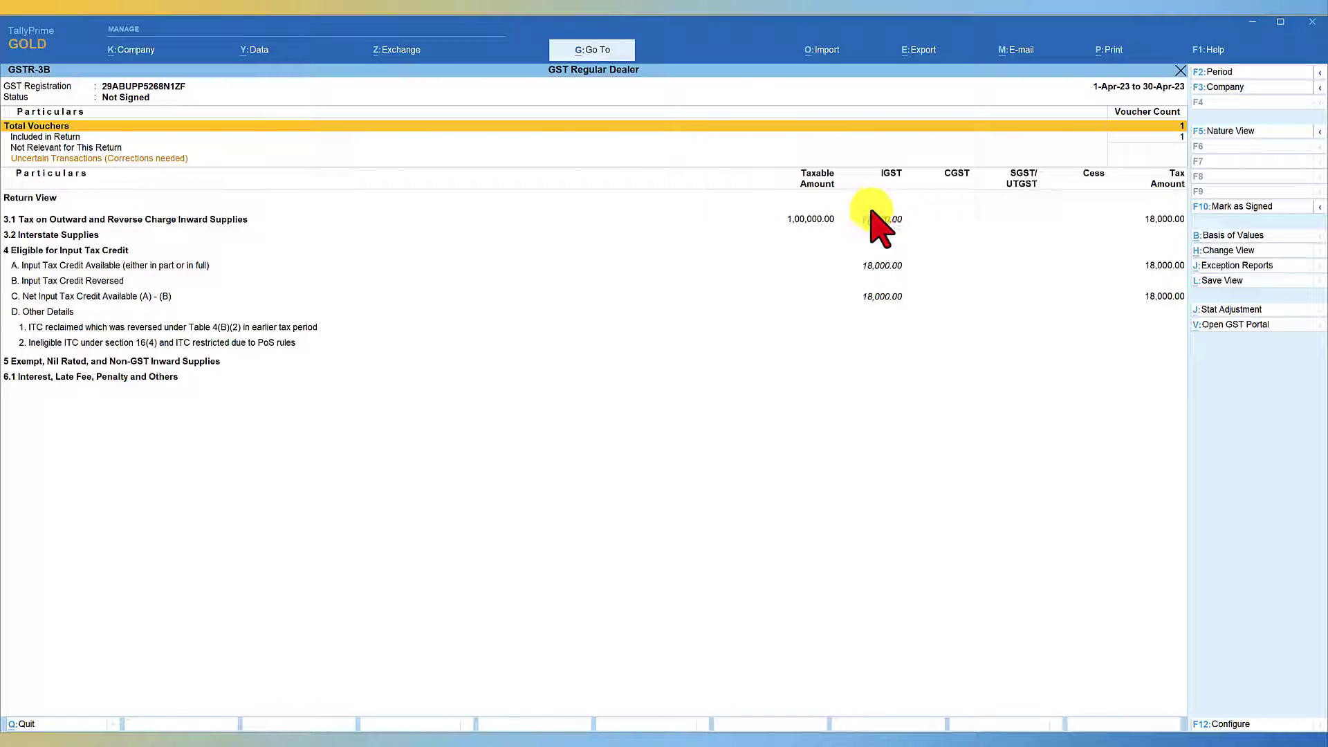
# - In GSTR-3B, drill down from section 3.1 to the vouchers of 3.1d Inward Supplies (applicable for Reverse Charge)
pyautogui.click(802, 219)
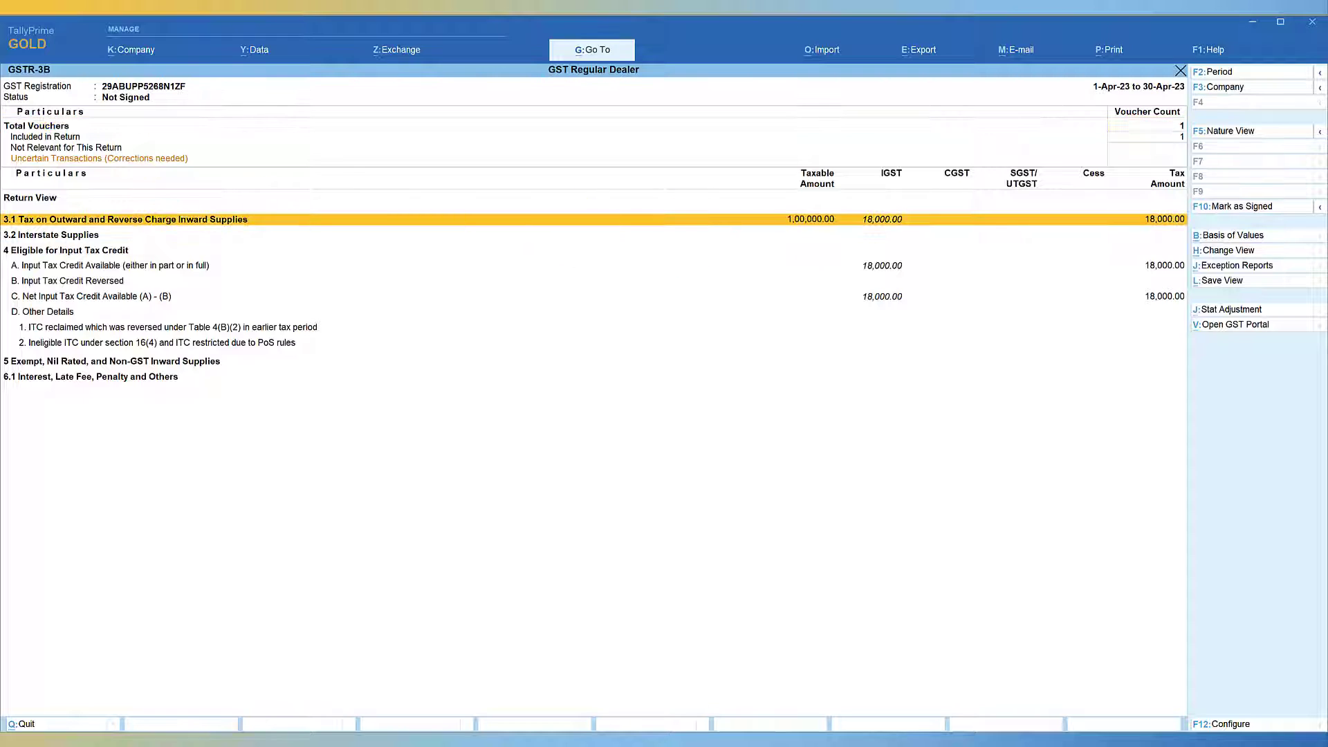
pyautogui.press('Return')
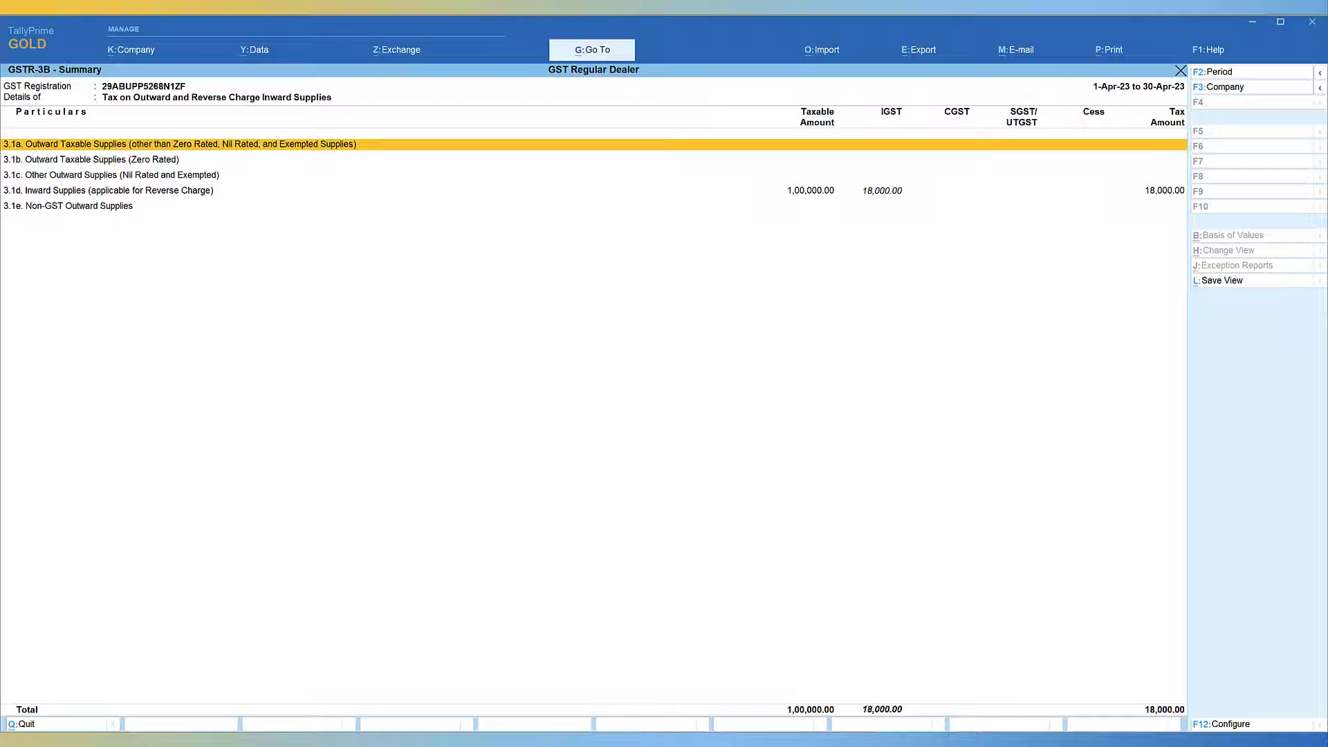
pyautogui.press('Down')
pyautogui.press('Down')
pyautogui.press('Down')
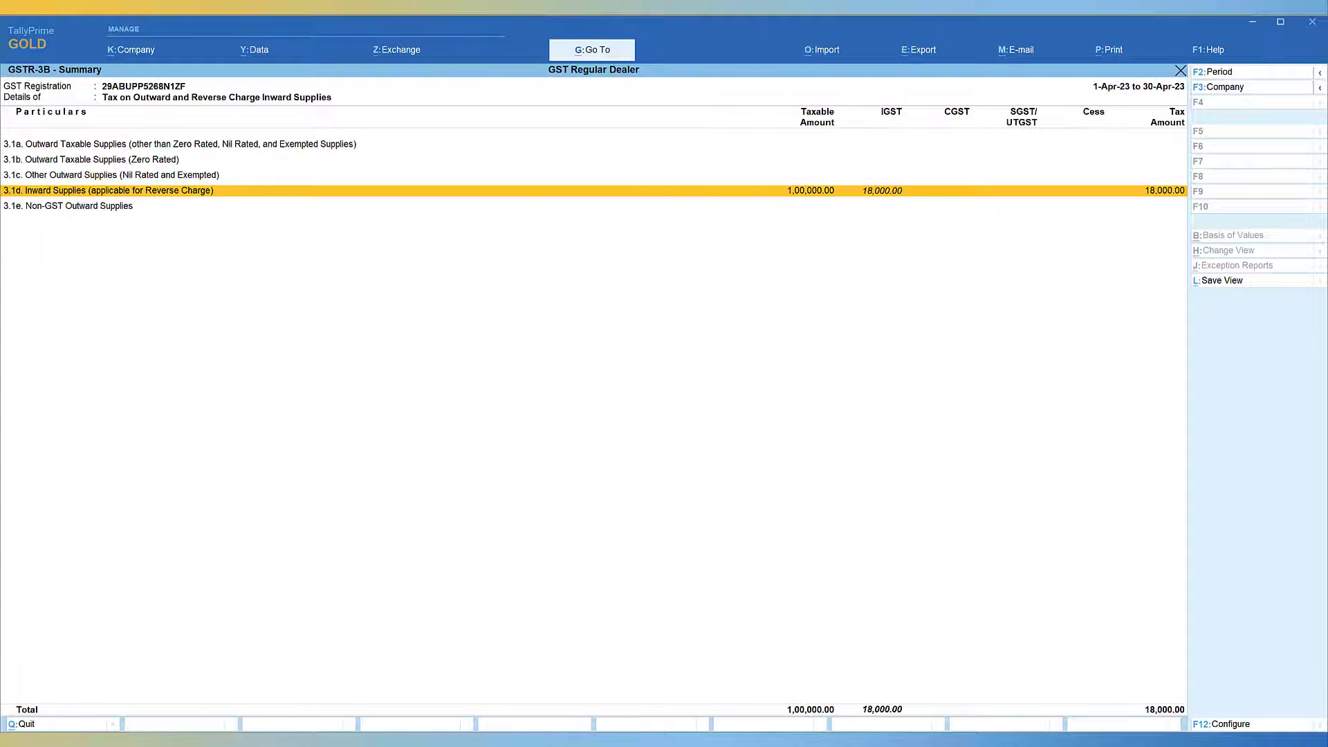
pyautogui.press('Return')
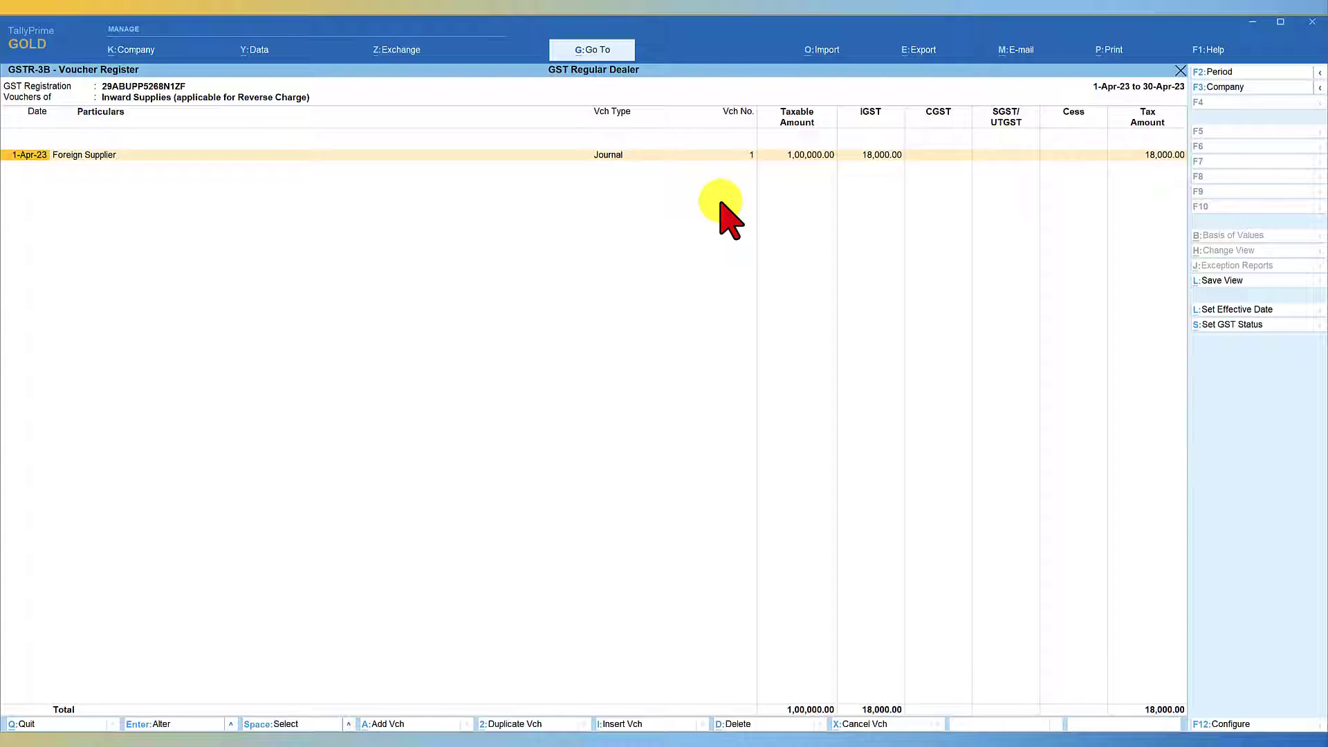
# - Return to GSTR-3B and examine the Import of Services line under 4A Input Tax Credit Available
pyautogui.press('Escape')
pyautogui.press('Down')
pyautogui.press('Down')
pyautogui.press('Down')
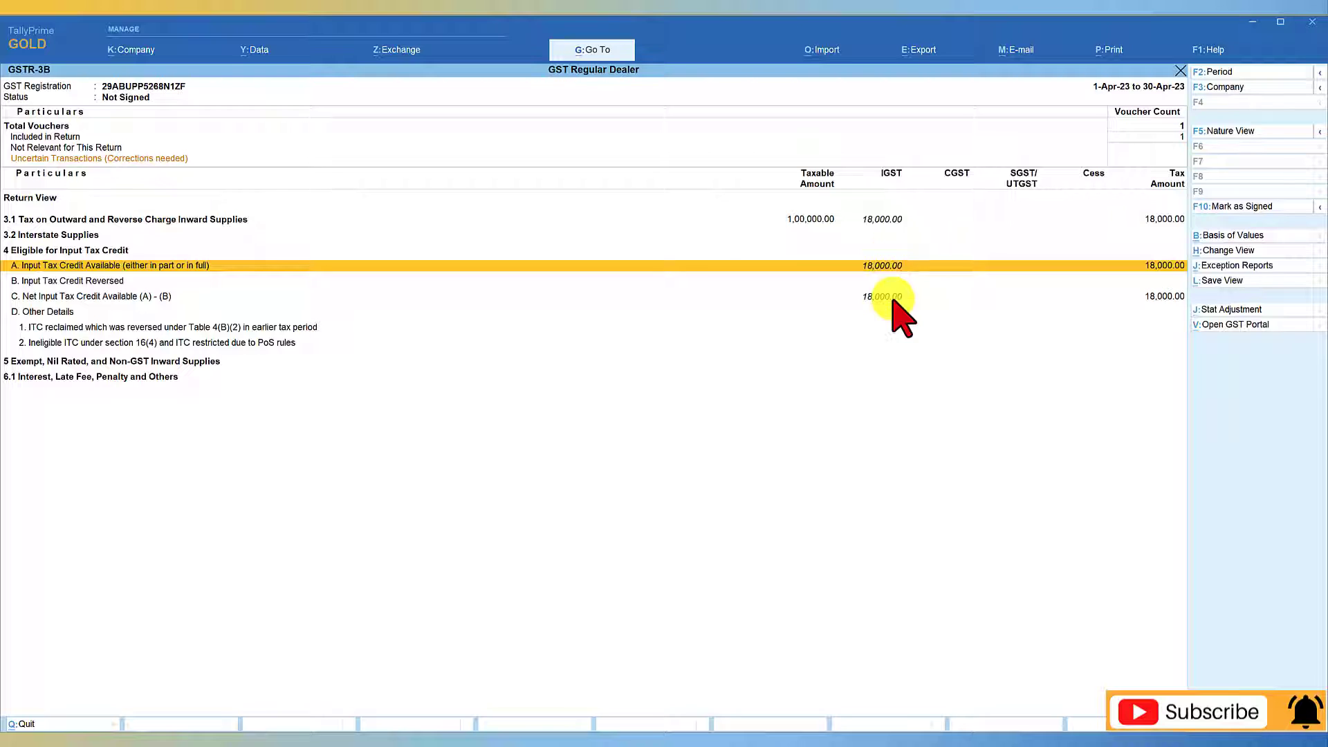
pyautogui.press('Return')
pyautogui.press('Down')
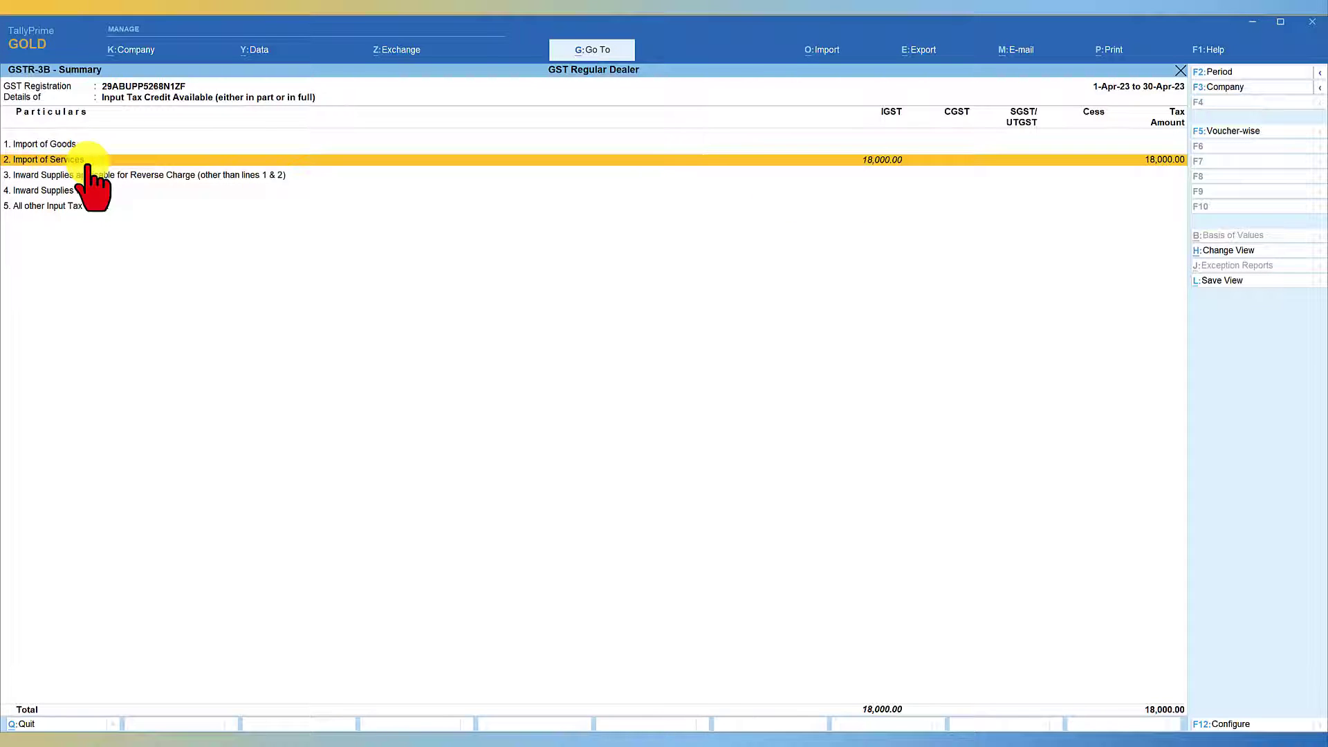
pyautogui.press('Escape')
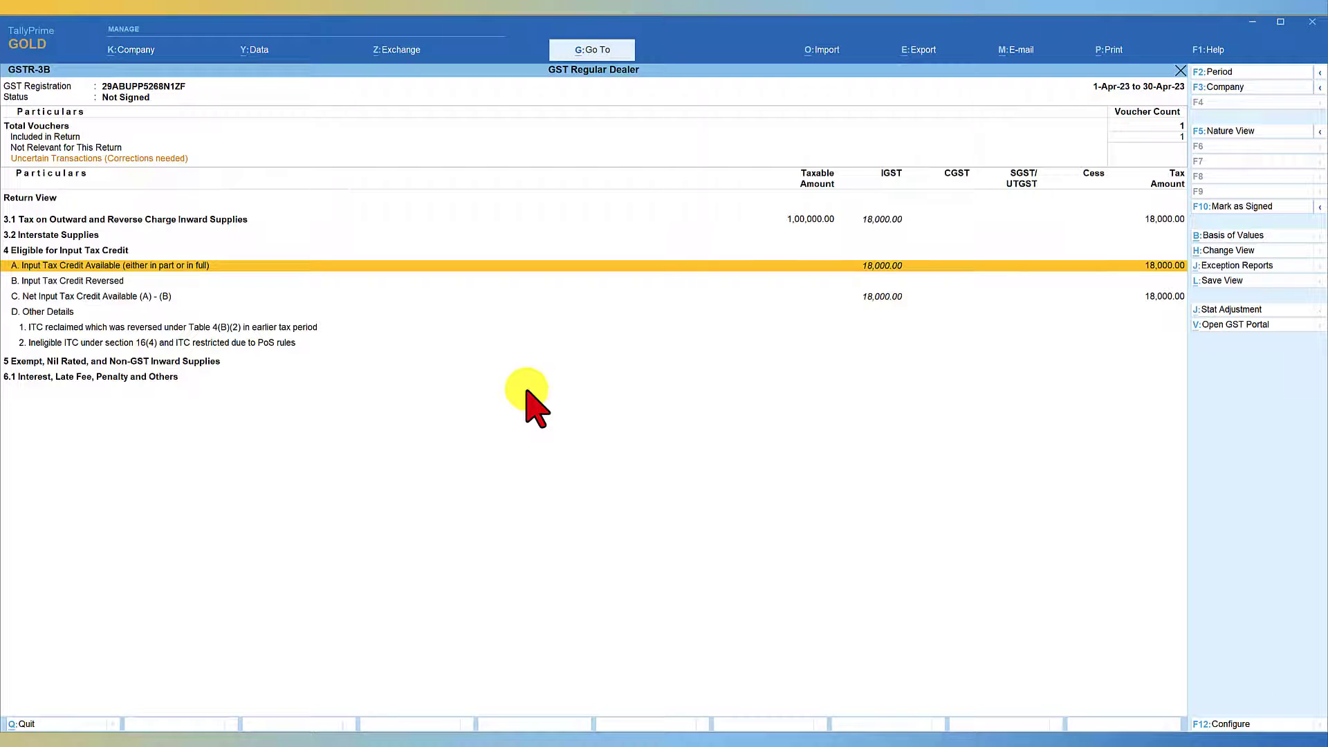
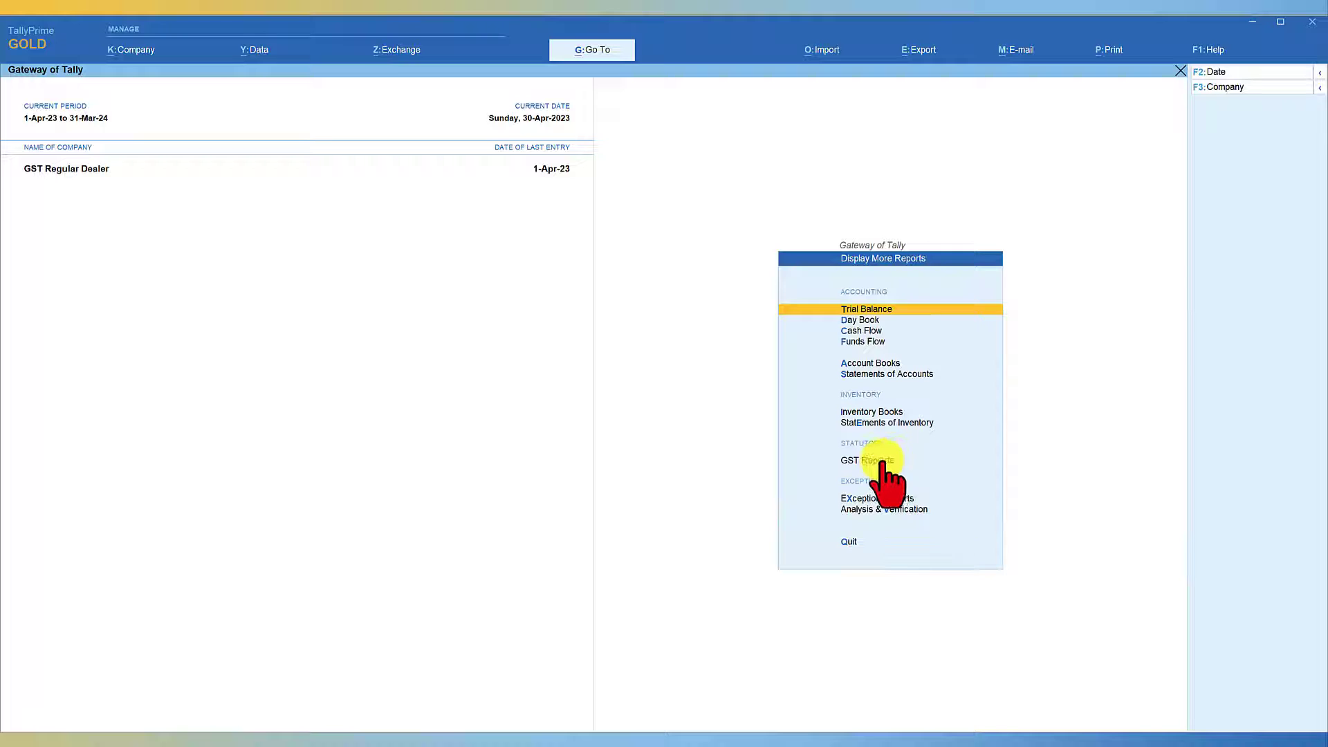
# - Open the Reverse Charge Supplies GST report and view the Import of Services vouchers under Liability from Reverse Charge Supplies
pyautogui.click(882, 461)
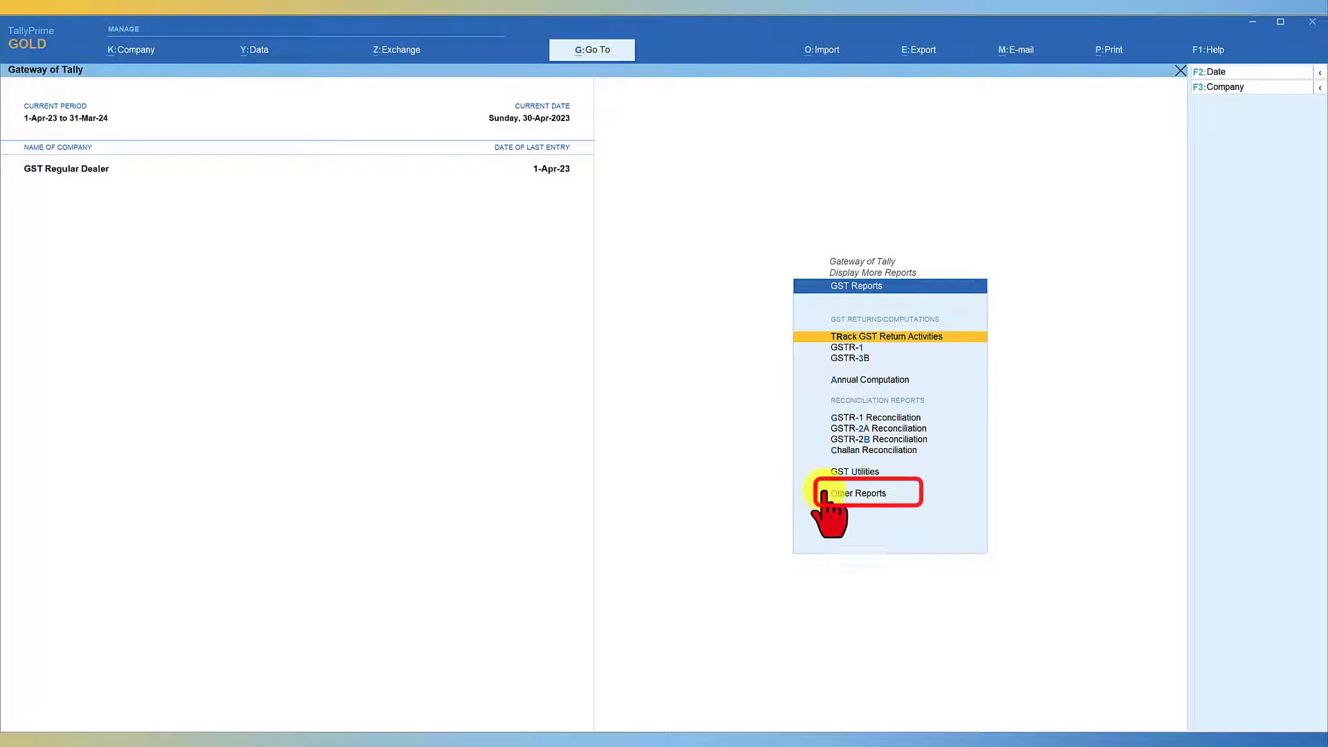
pyautogui.click(857, 493)
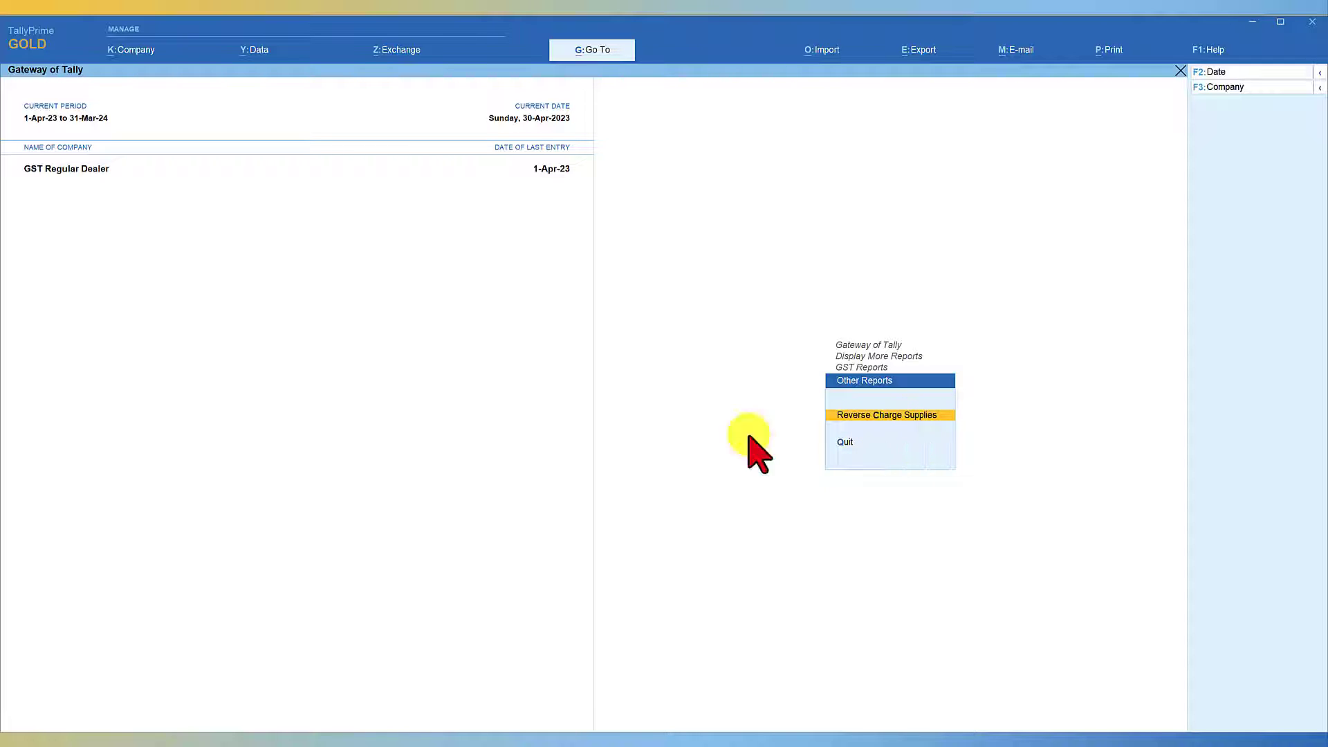
pyautogui.press('Return')
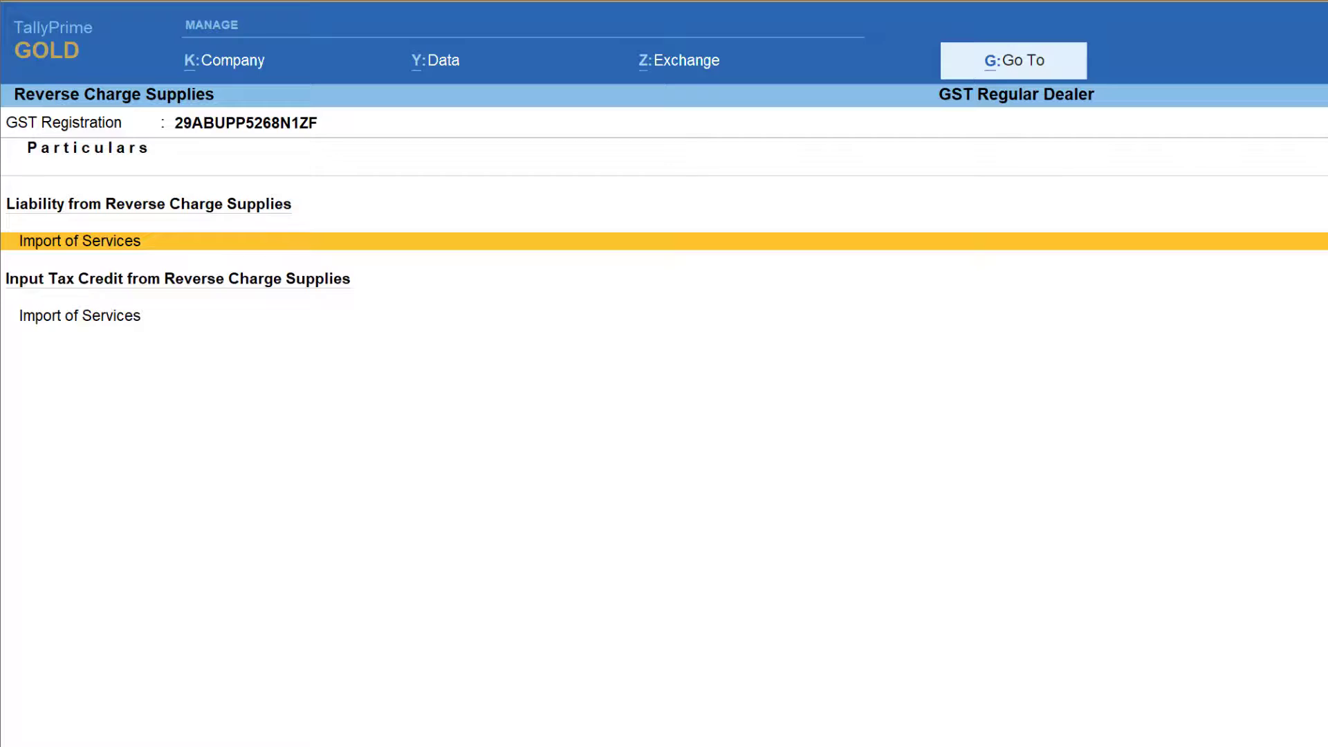
pyautogui.press('Return')
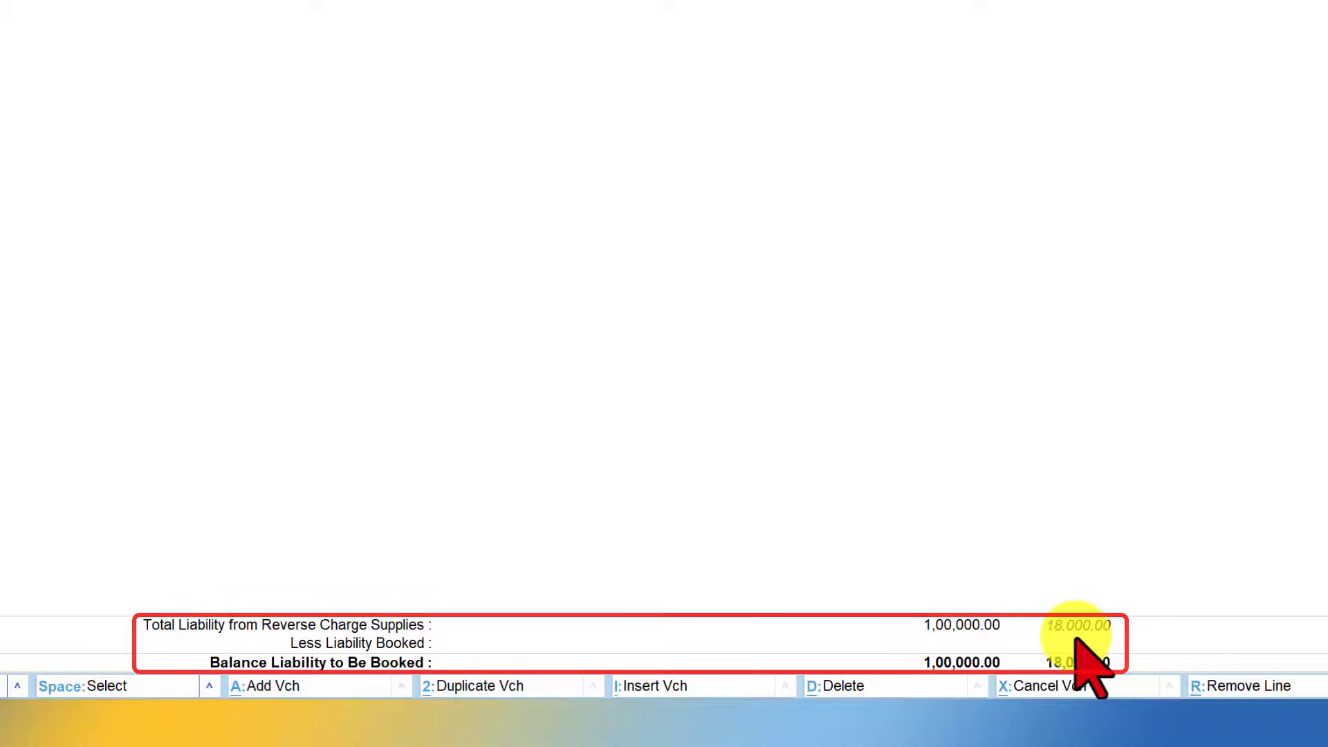
# - View the Import of Services vouchers under Input Tax Credit from Reverse Charge Supplies
pyautogui.press('Escape')
pyautogui.press('Down')
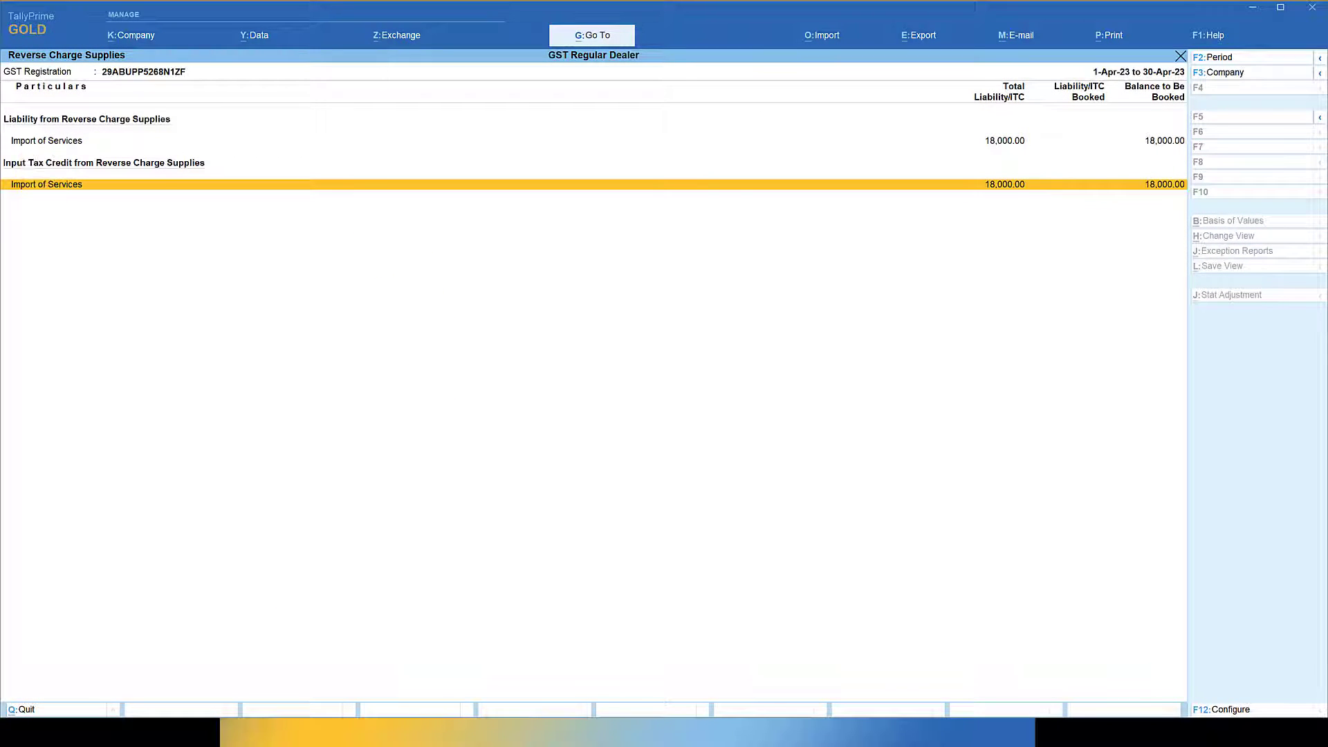
pyautogui.press('Return')
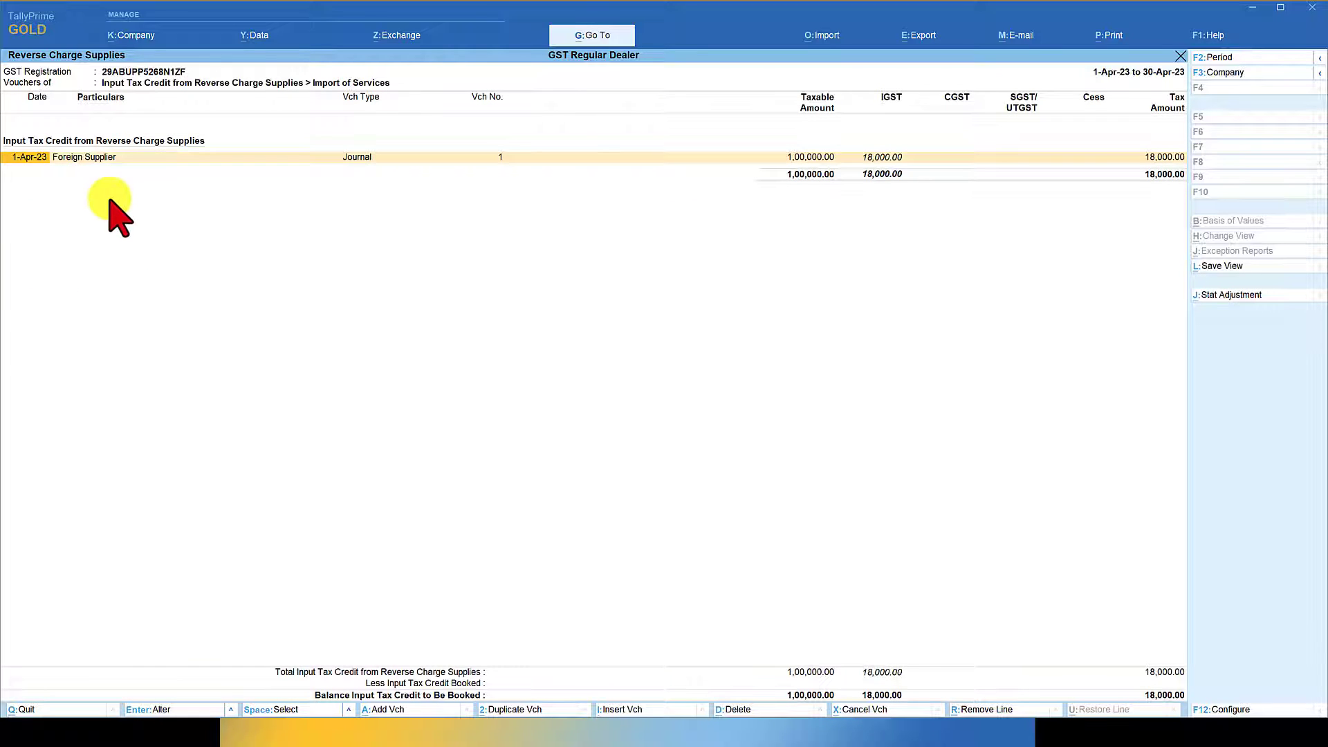
# - Return to the Reverse Charge Supplies summary and start a new journal voucher
pyautogui.click(79, 146)
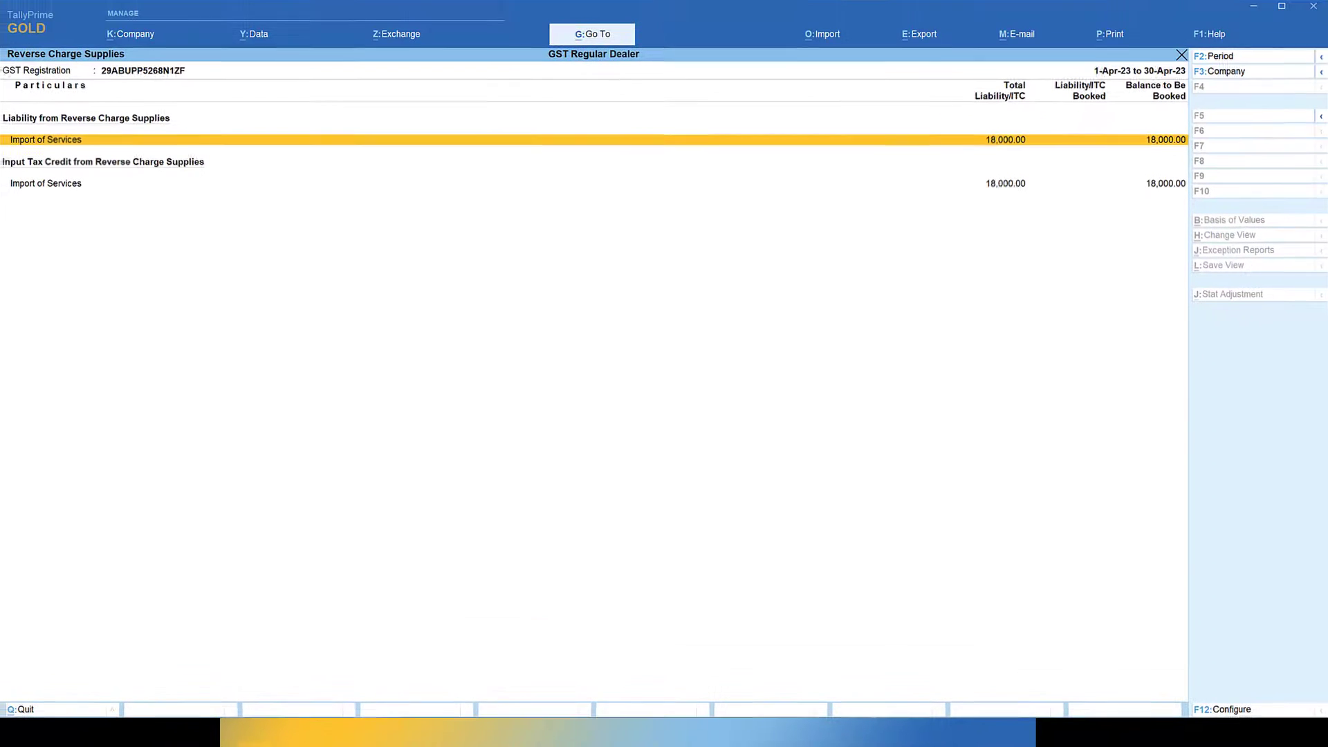
pyautogui.click(595, 35)
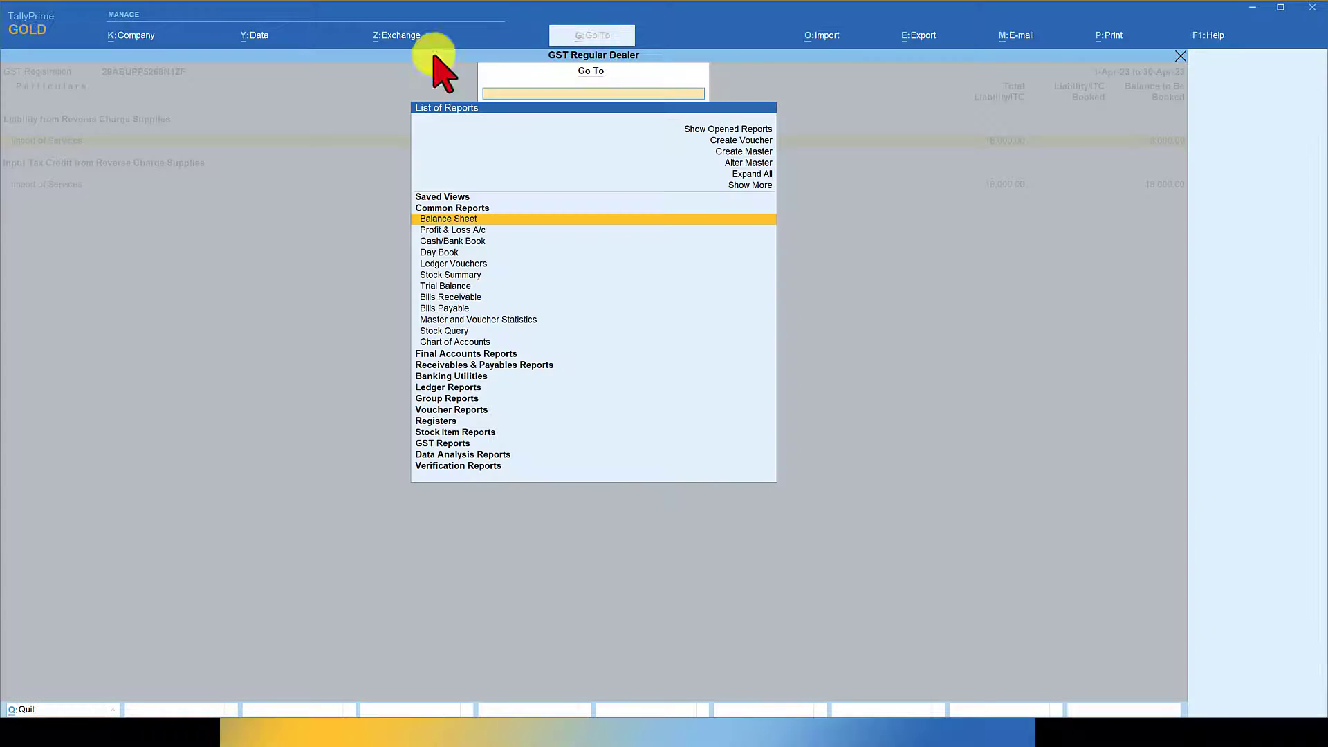
pyautogui.press('Up')
pyautogui.press('Up')
pyautogui.press('Up')
pyautogui.press('Up')
pyautogui.press('Up')
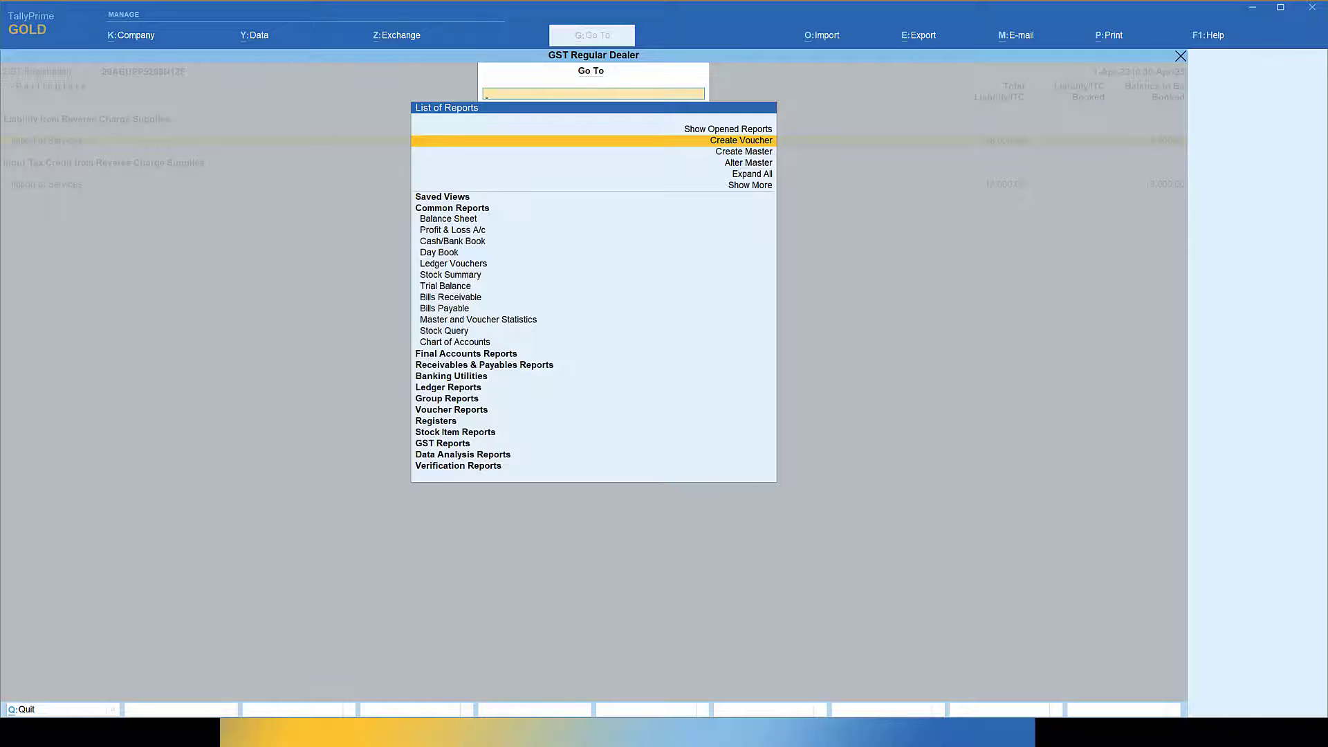
pyautogui.press('Return')
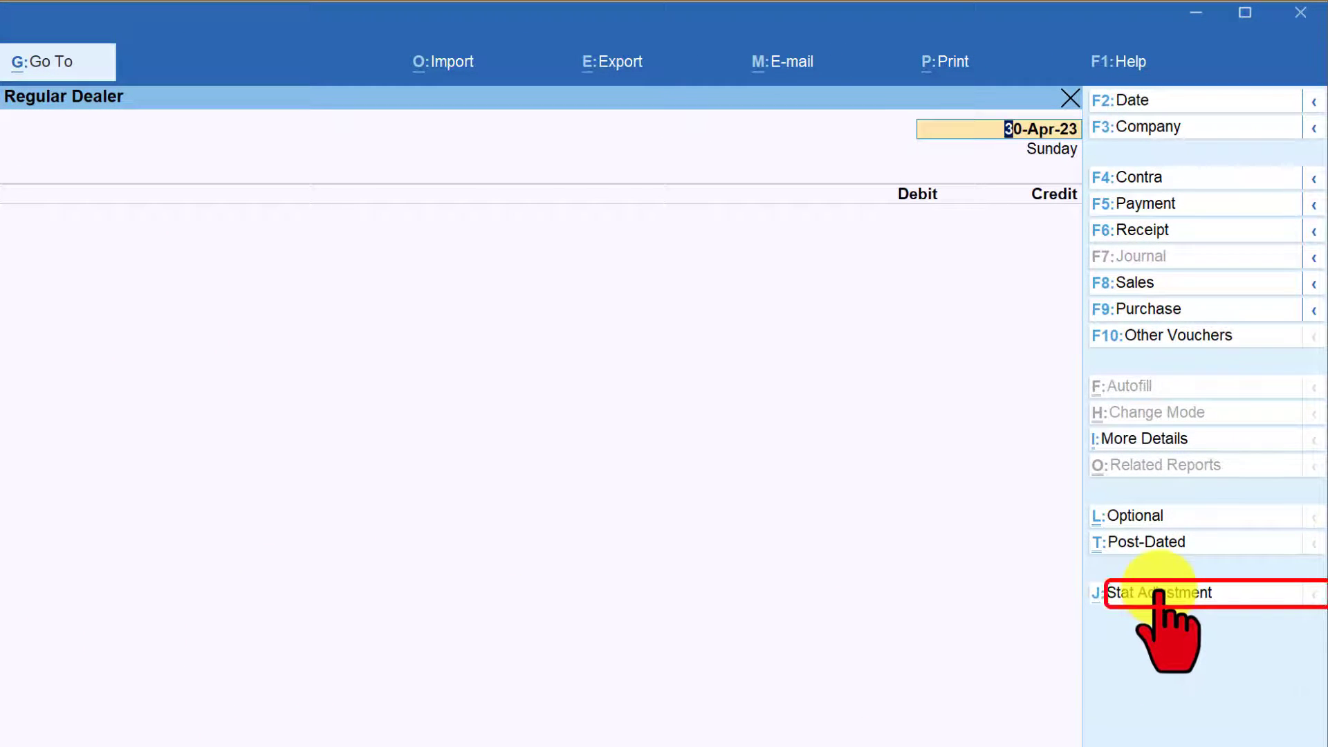
# - Set the journal's stat adjustment to GST, Increase in Tax Liability & Input Tax Credit, with Import of Services as the additional nature
pyautogui.click(1159, 593)
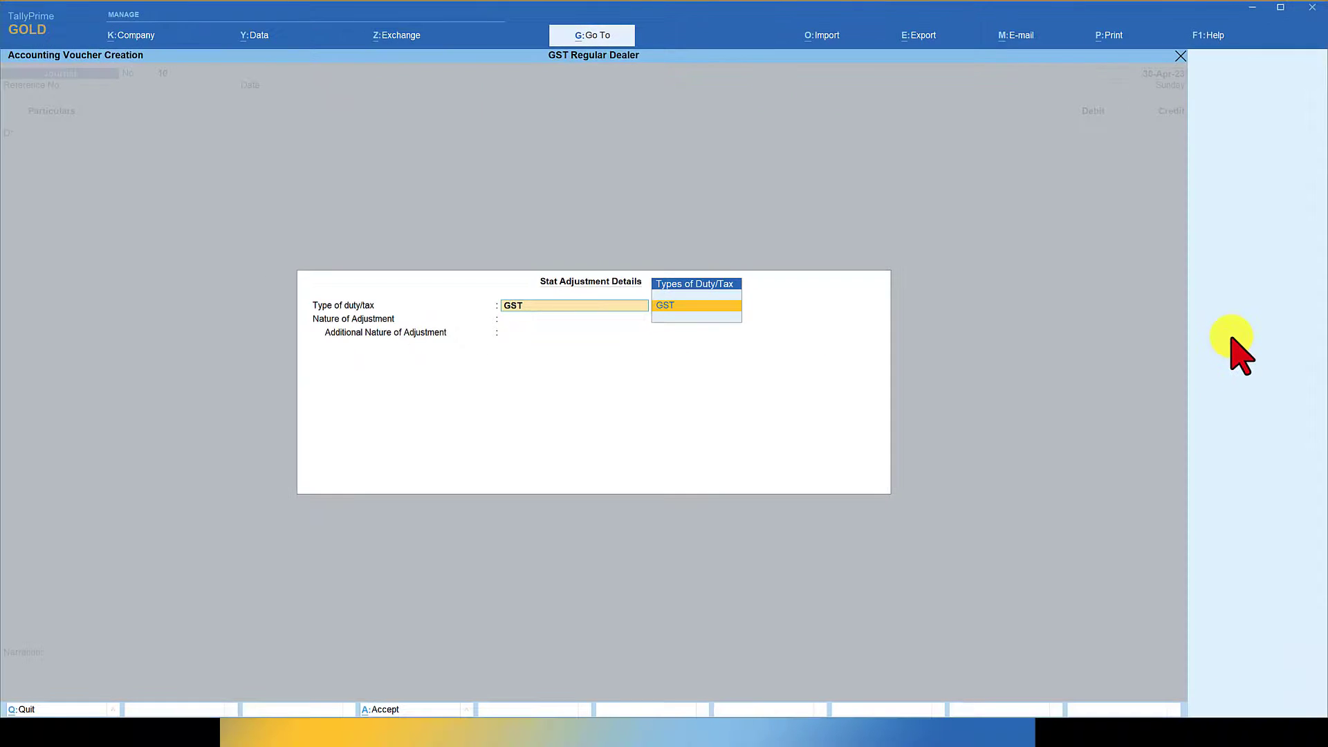
pyautogui.press('Return')
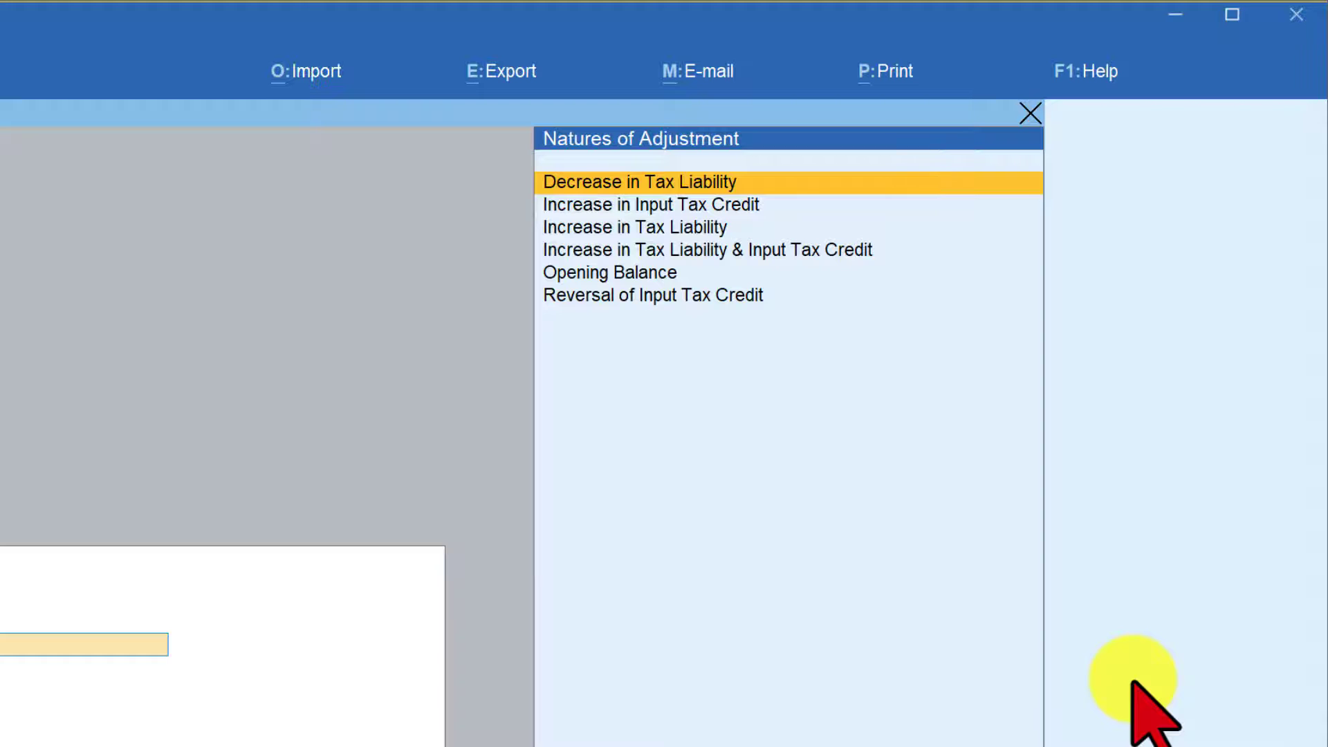
pyautogui.press('Down')
pyautogui.press('Down')
pyautogui.press('Down')
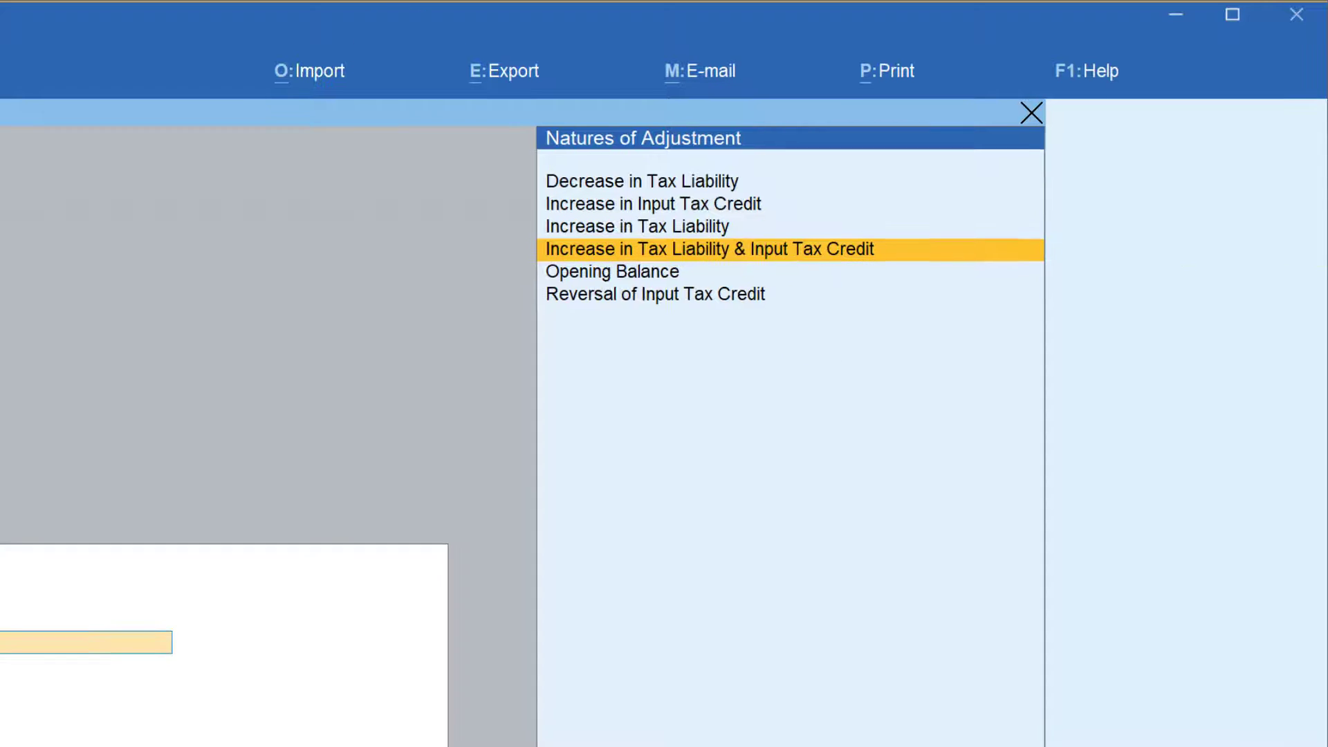
pyautogui.press('Return')
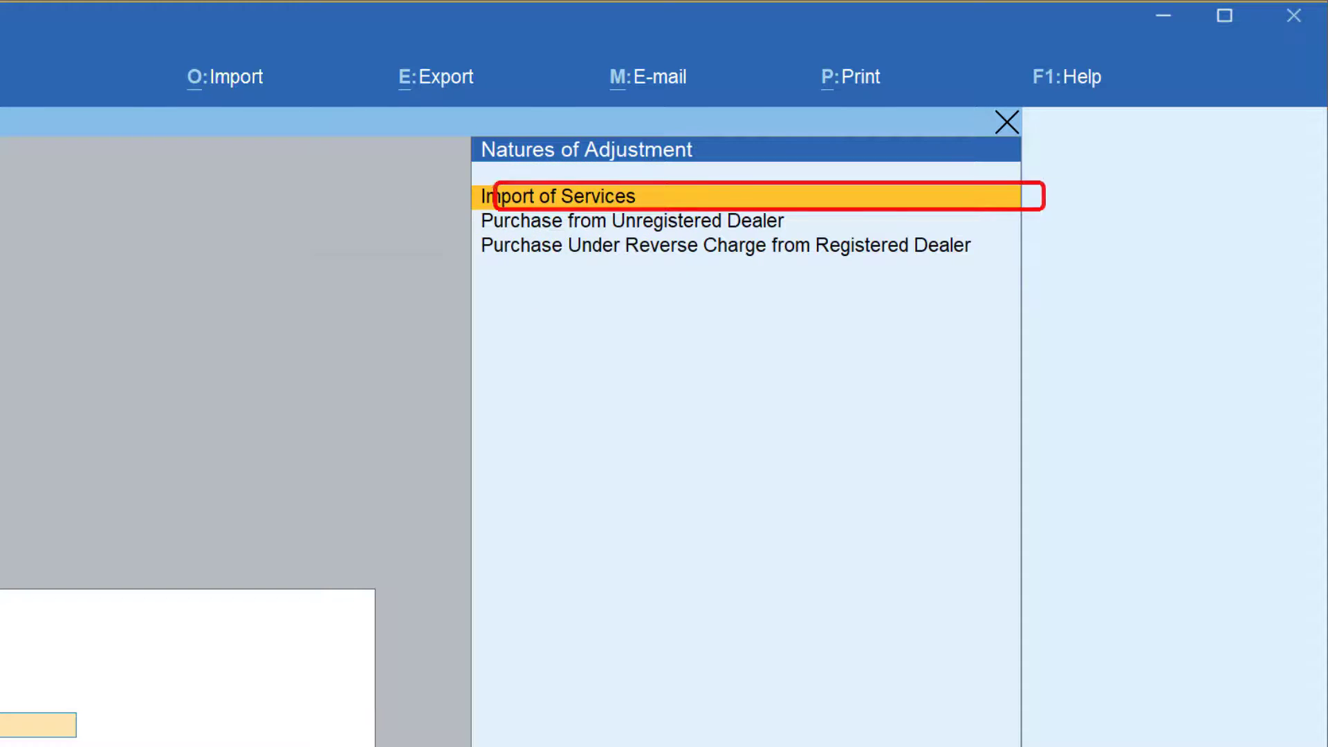
pyautogui.press('Return')
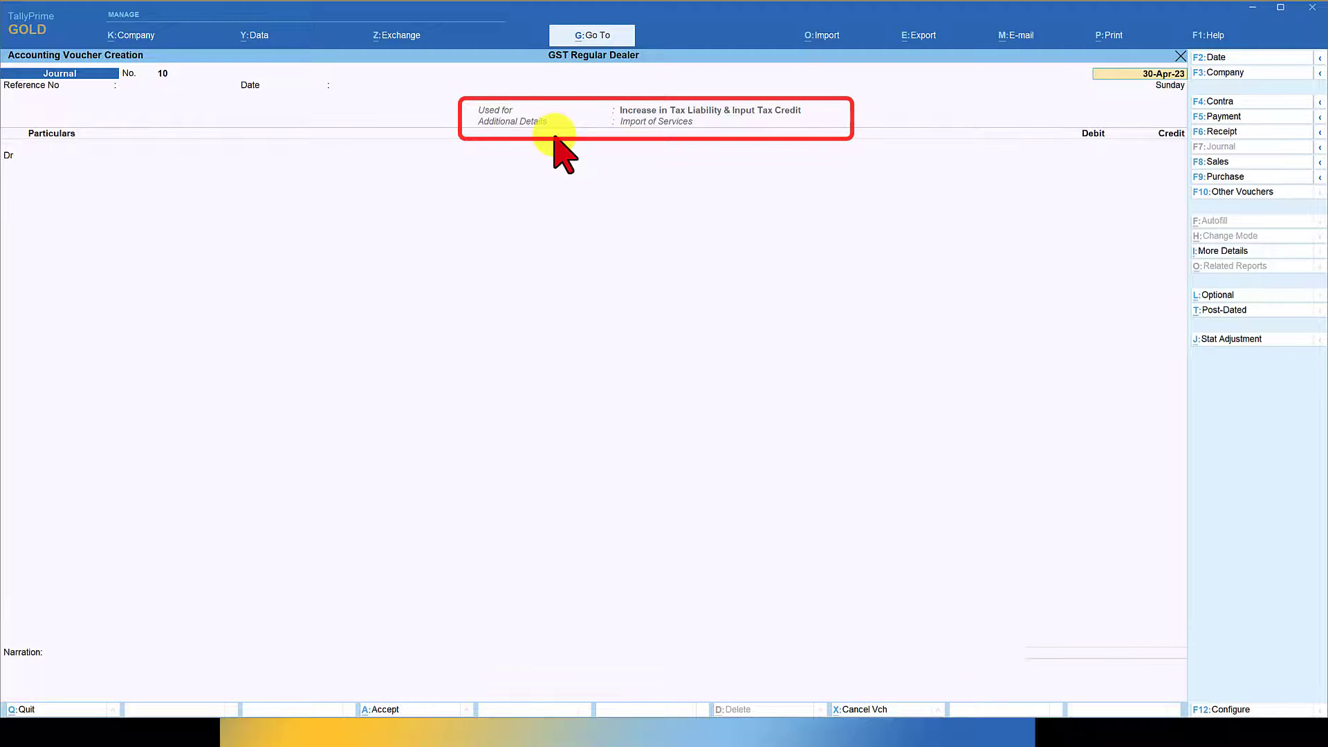
# - Keep the journal date 30-Apr-23 and debit IGST 18,000.00 at 18% on a taxable value of 1,00,000
pyautogui.press('F2')
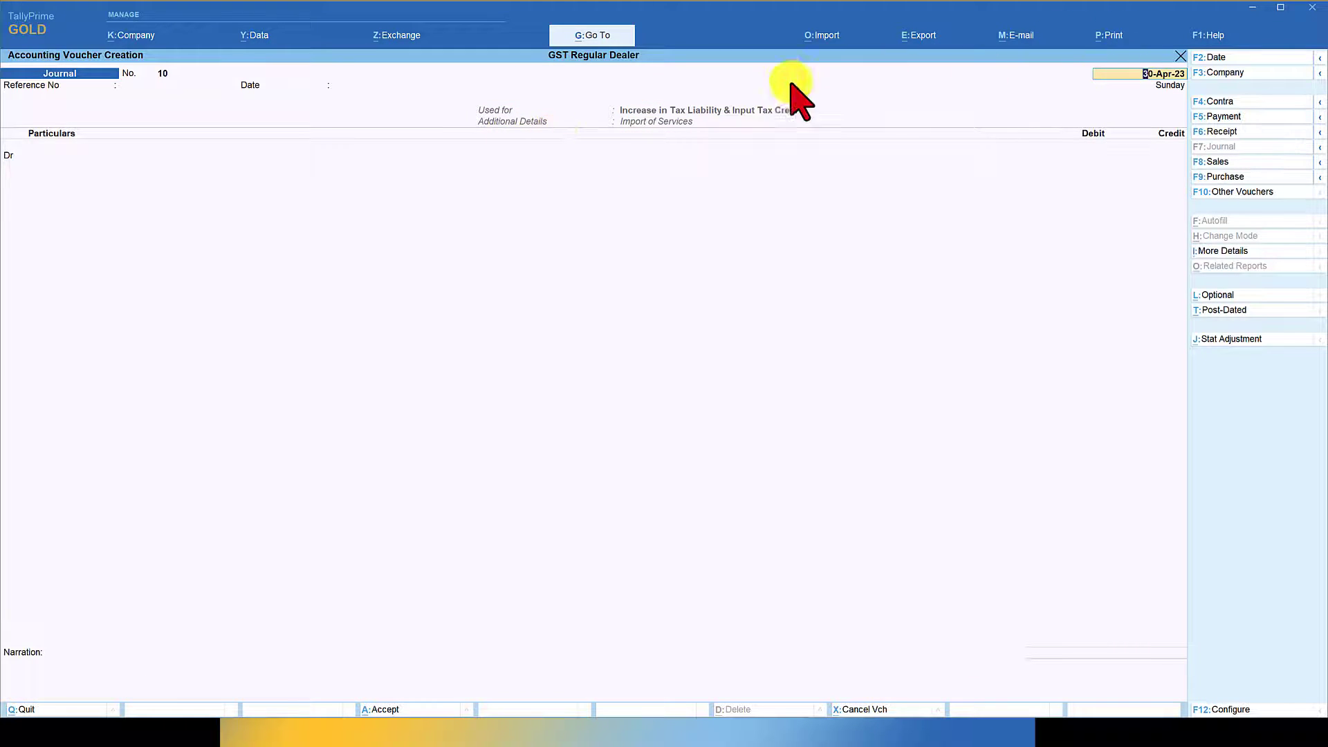
pyautogui.press('Return')
pyautogui.press('Return')
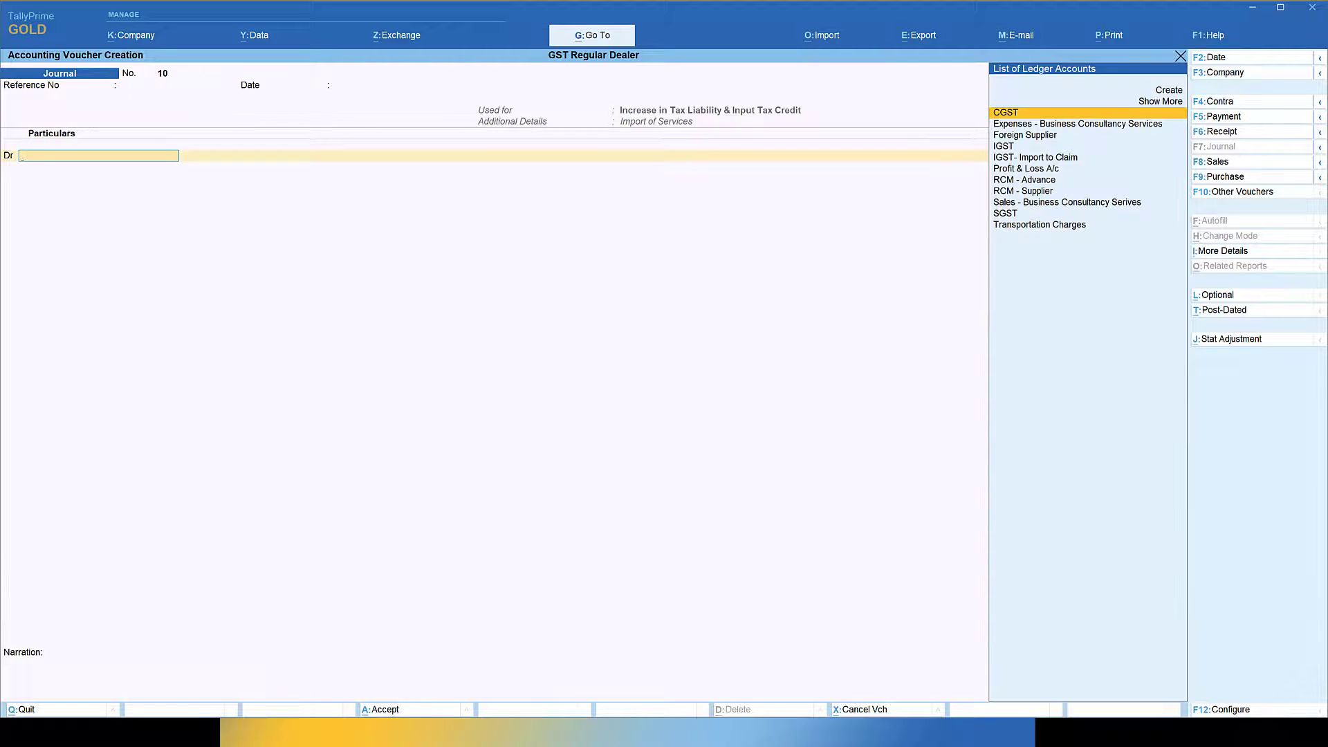
pyautogui.write('Igs')
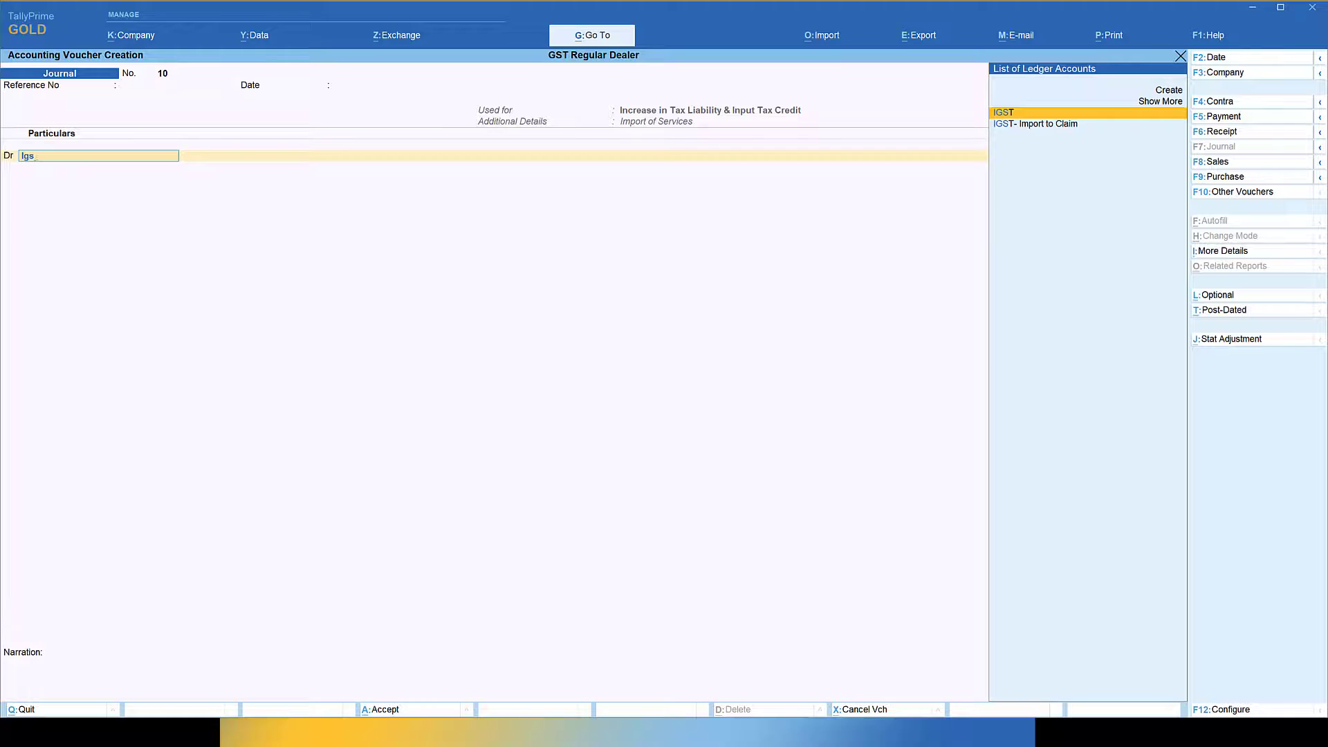
pyautogui.press('Return')
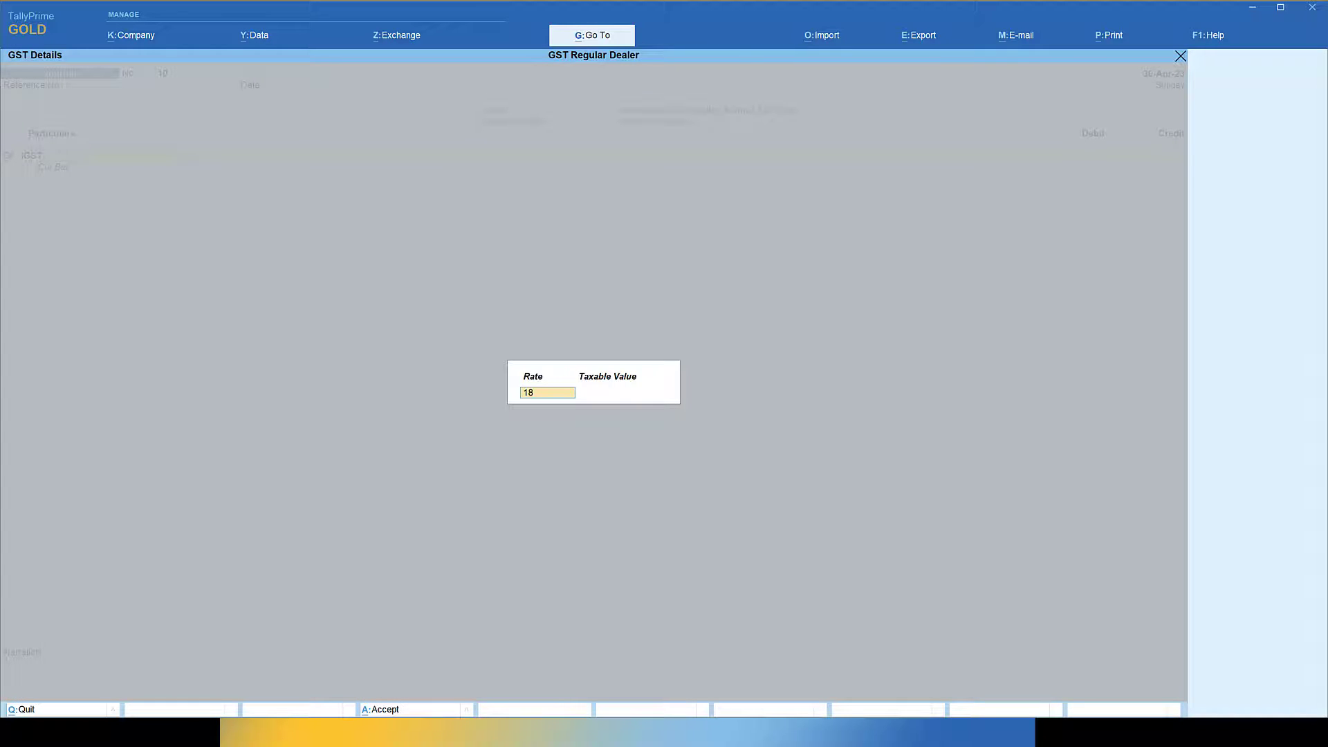
pyautogui.press('Return')
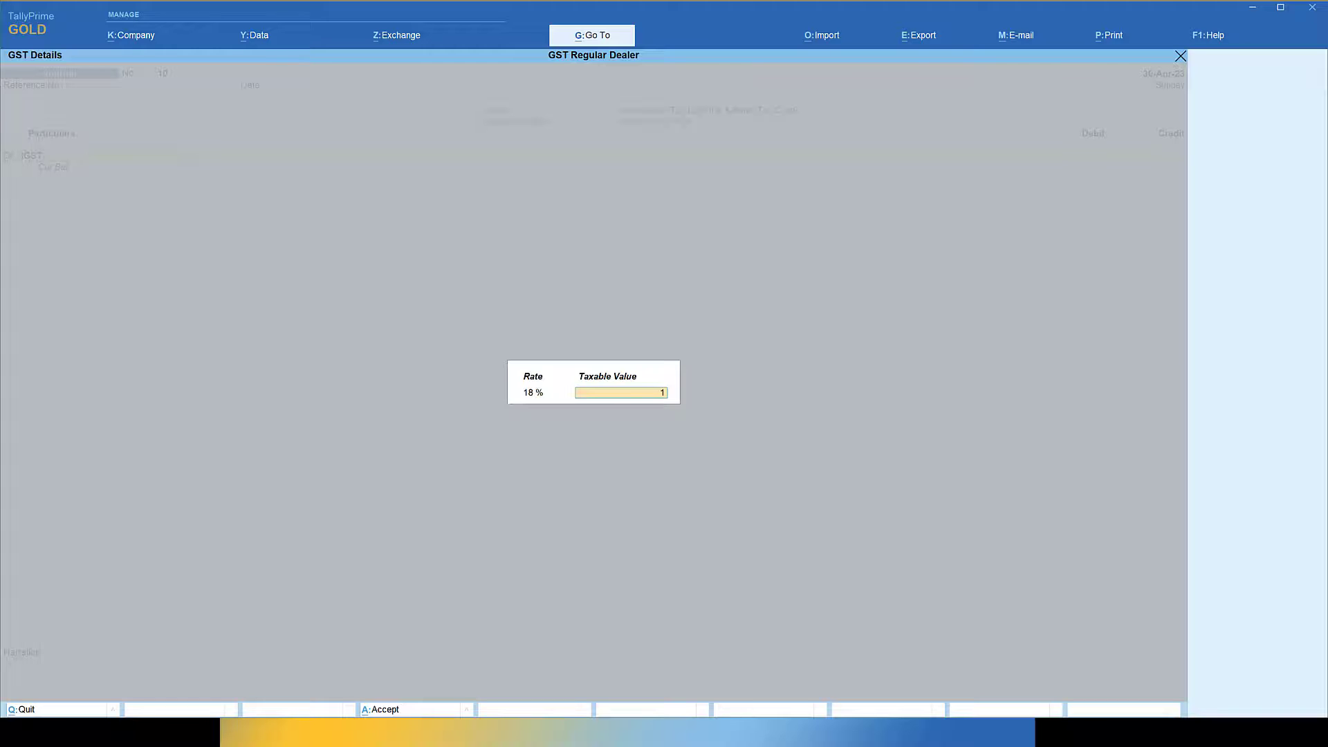
pyautogui.press('Return')
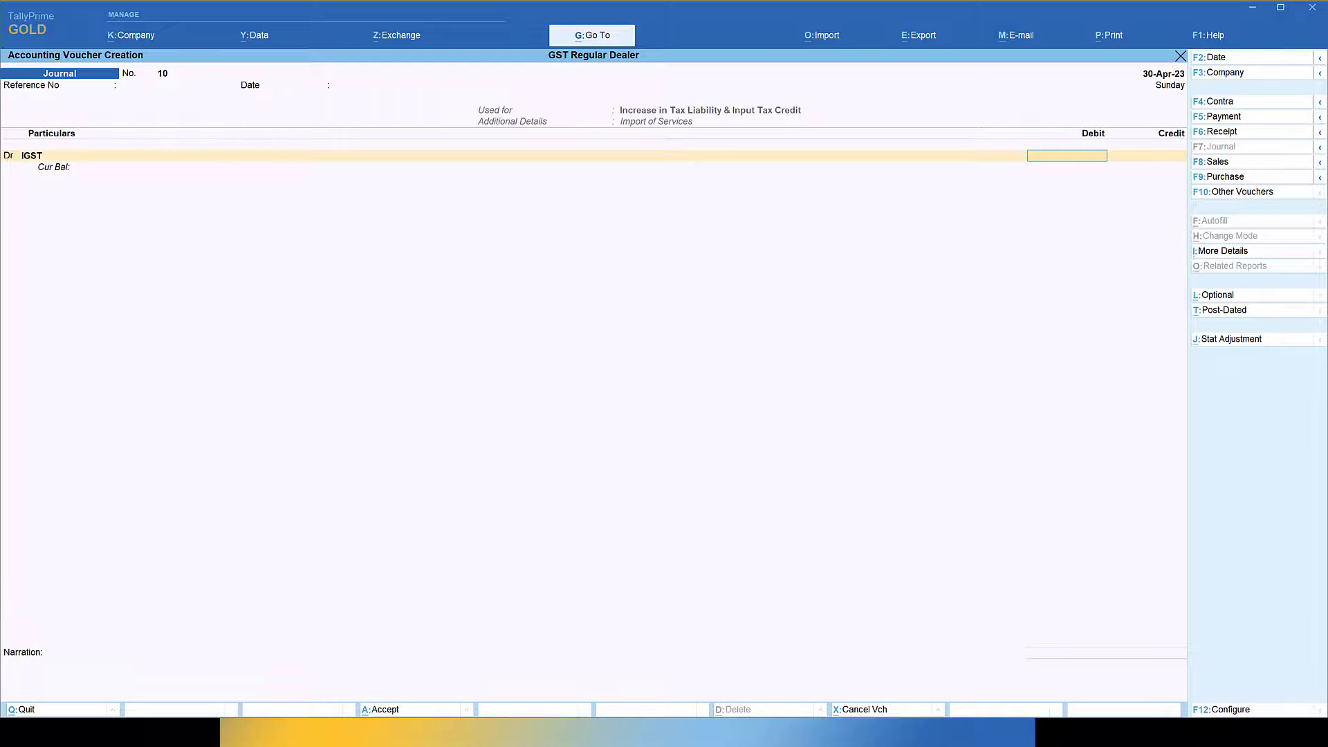
pyautogui.press('Return')
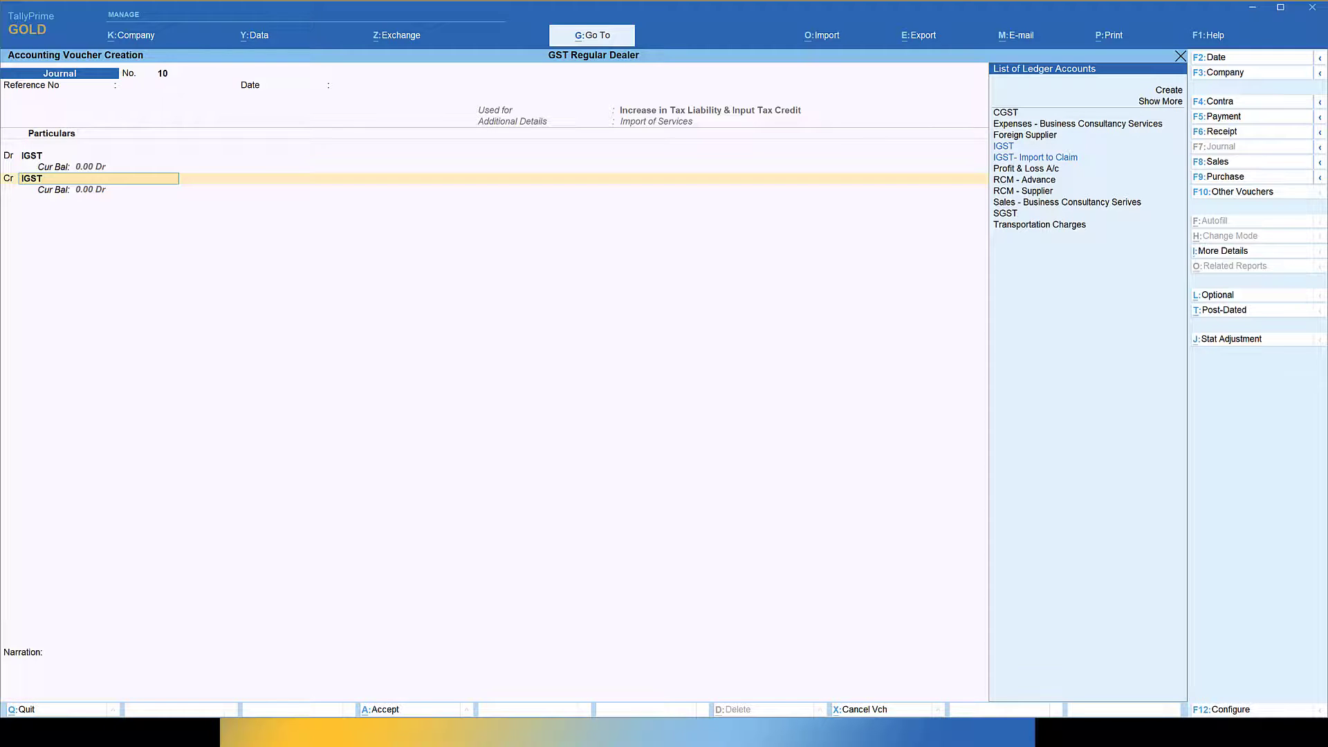
# - Credit IGST 18,000.00 at 18% on a taxable value of 1,00,000 and save the journal voucher without narration
pyautogui.press('Return')
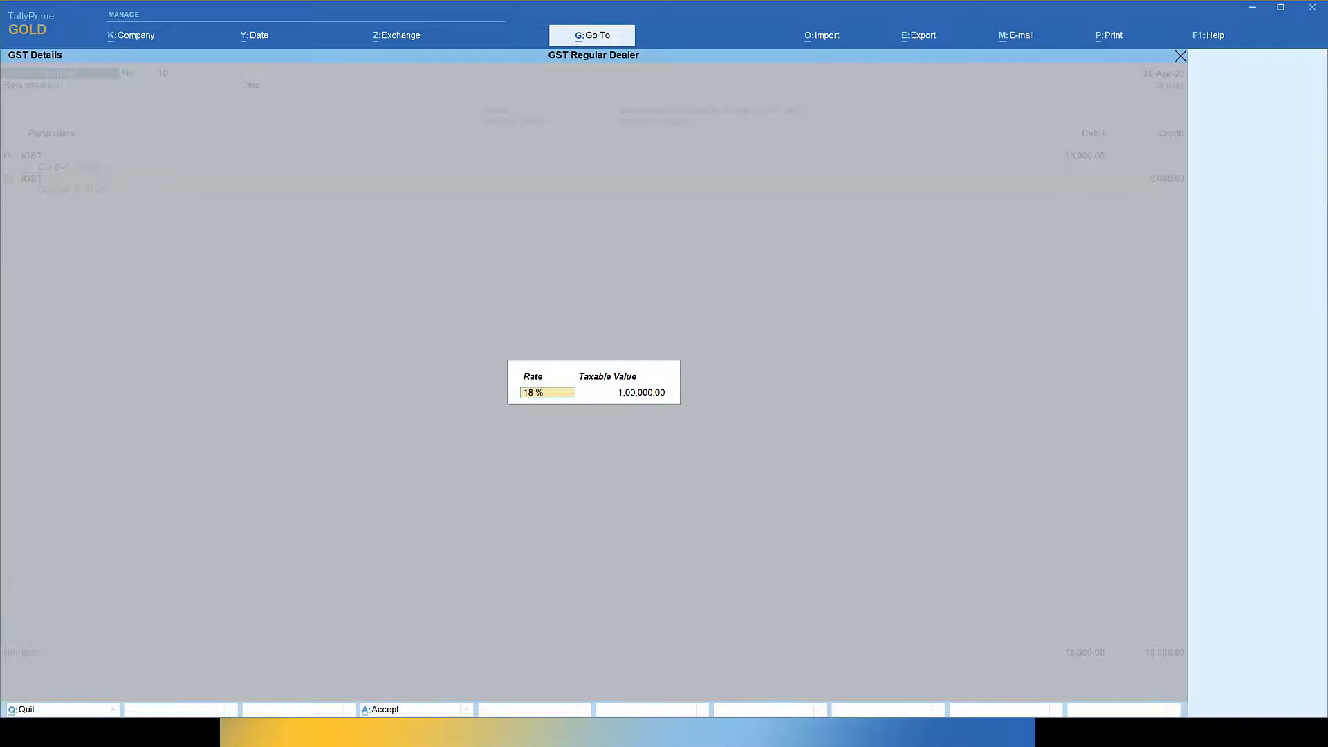
pyautogui.press('Return')
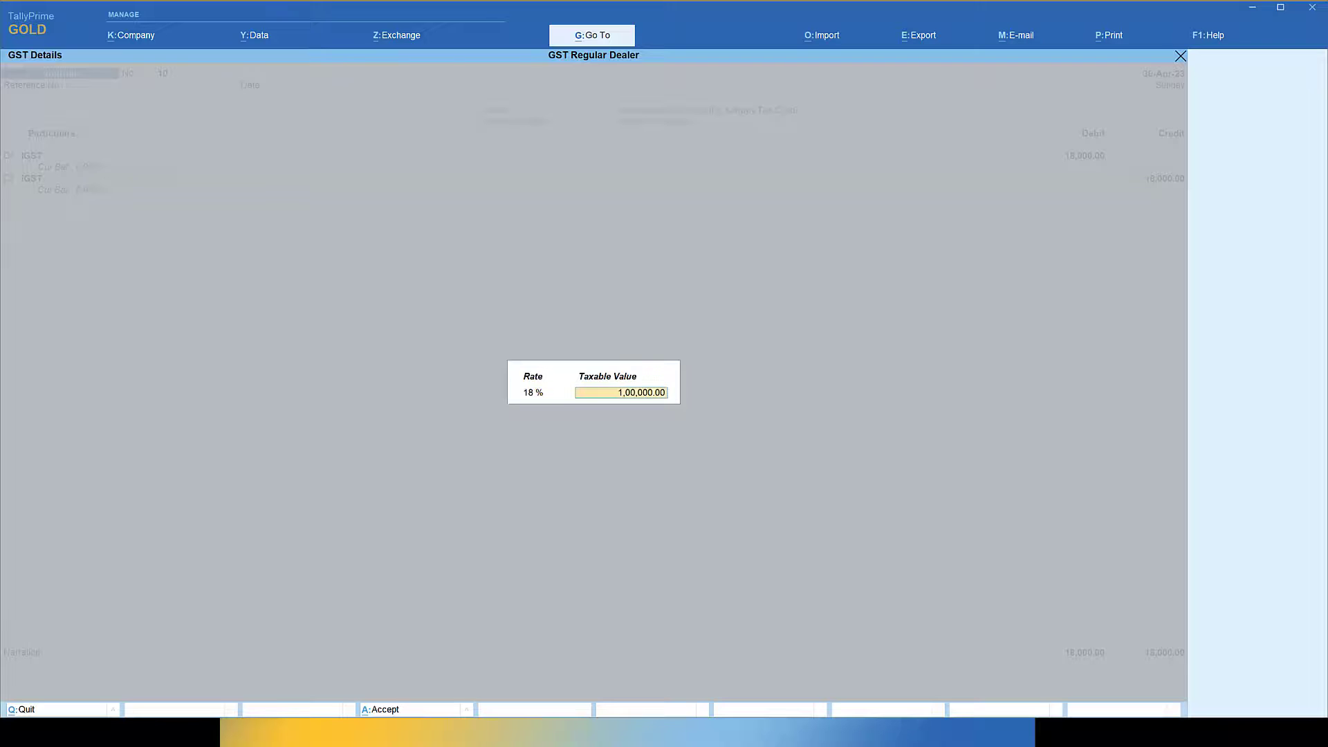
pyautogui.press('Return')
pyautogui.press('Return')
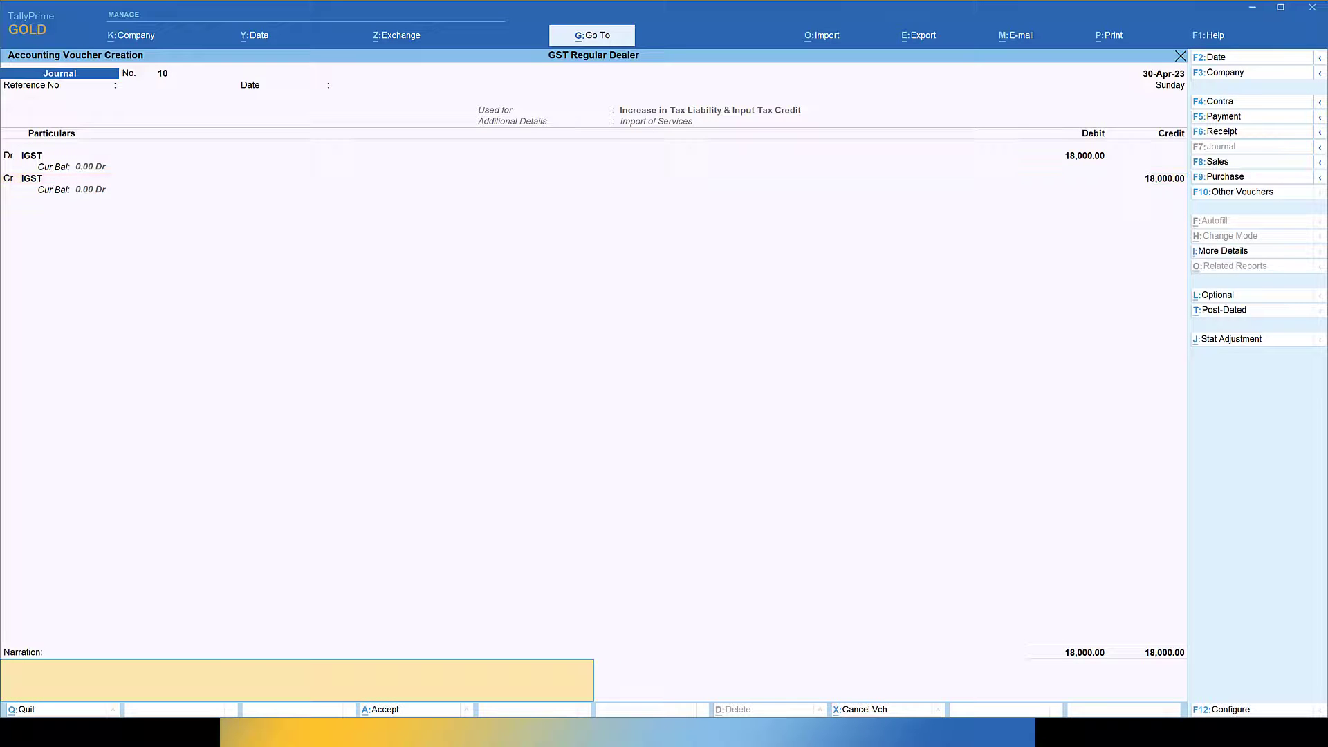
pyautogui.press('Return')
pyautogui.press('Return')
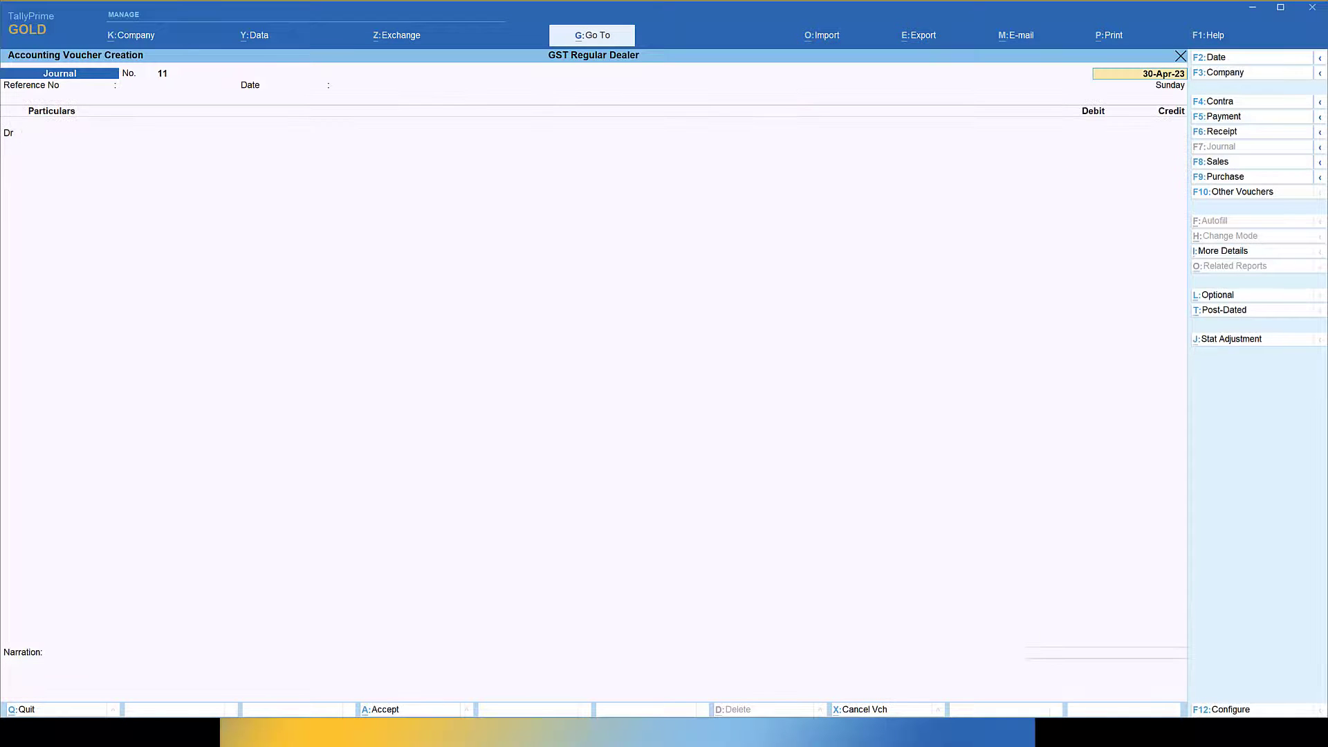
# - Leave voucher creation and check the booked liability in the Import of Services vouchers under Liability from Reverse Charge Supplies
pyautogui.press('Escape')
pyautogui.press('Return')
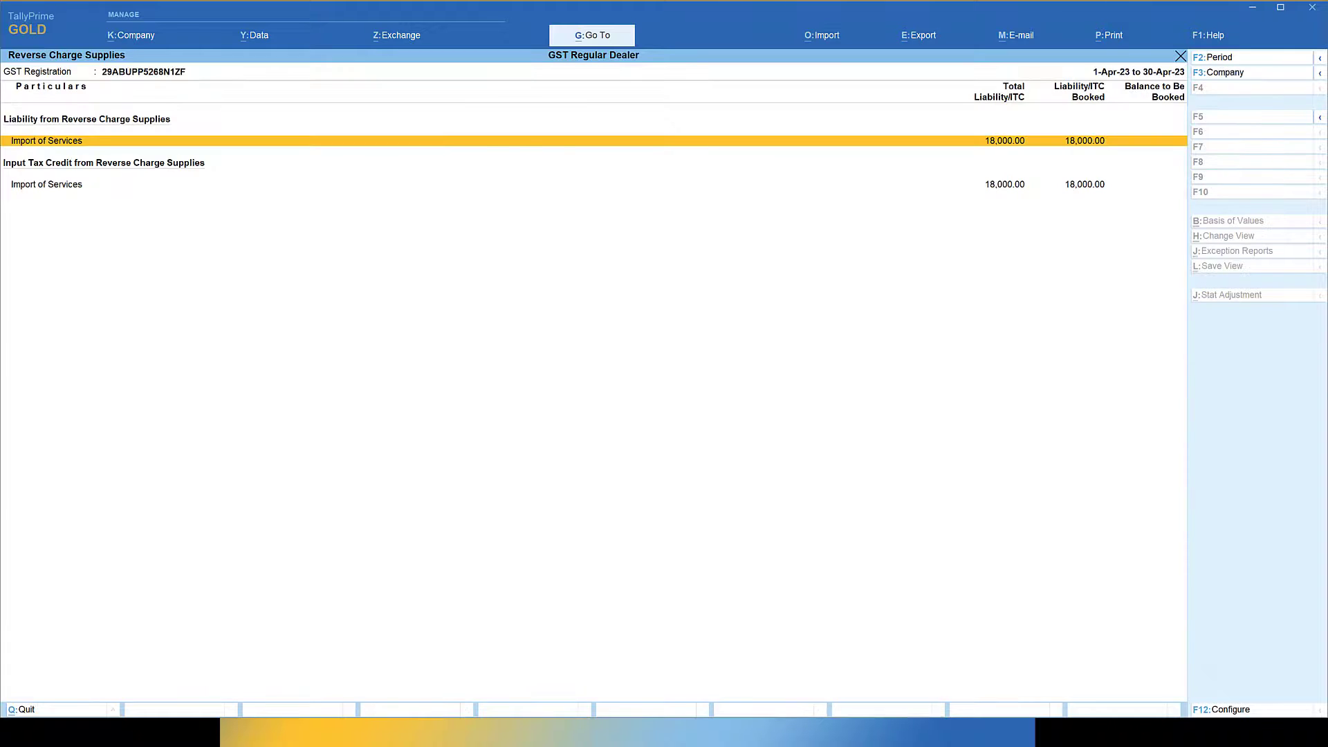
pyautogui.press('Escape')
pyautogui.press('Return')
pyautogui.press('Return')
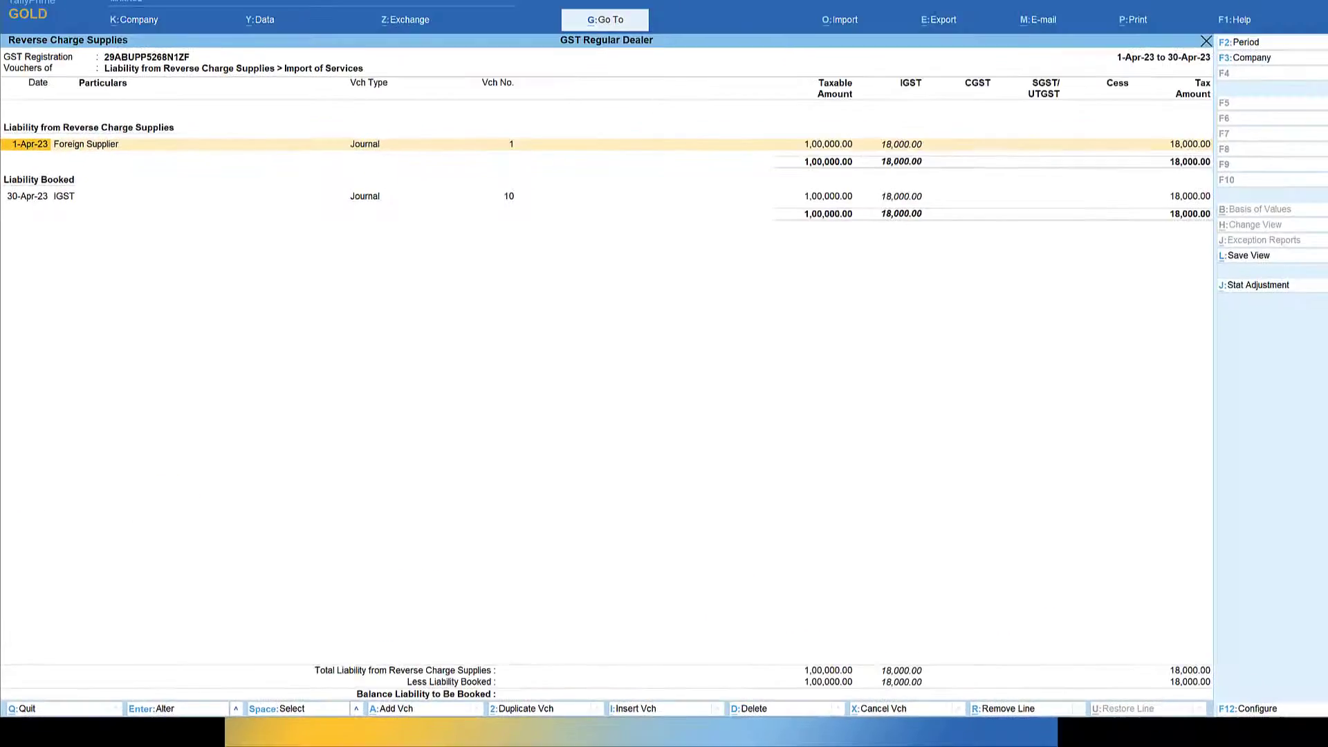
# - Check the booked credit in the Import of Services vouchers under Input Tax Credit from Reverse Charge Supplies and close the view
pyautogui.press('Escape')
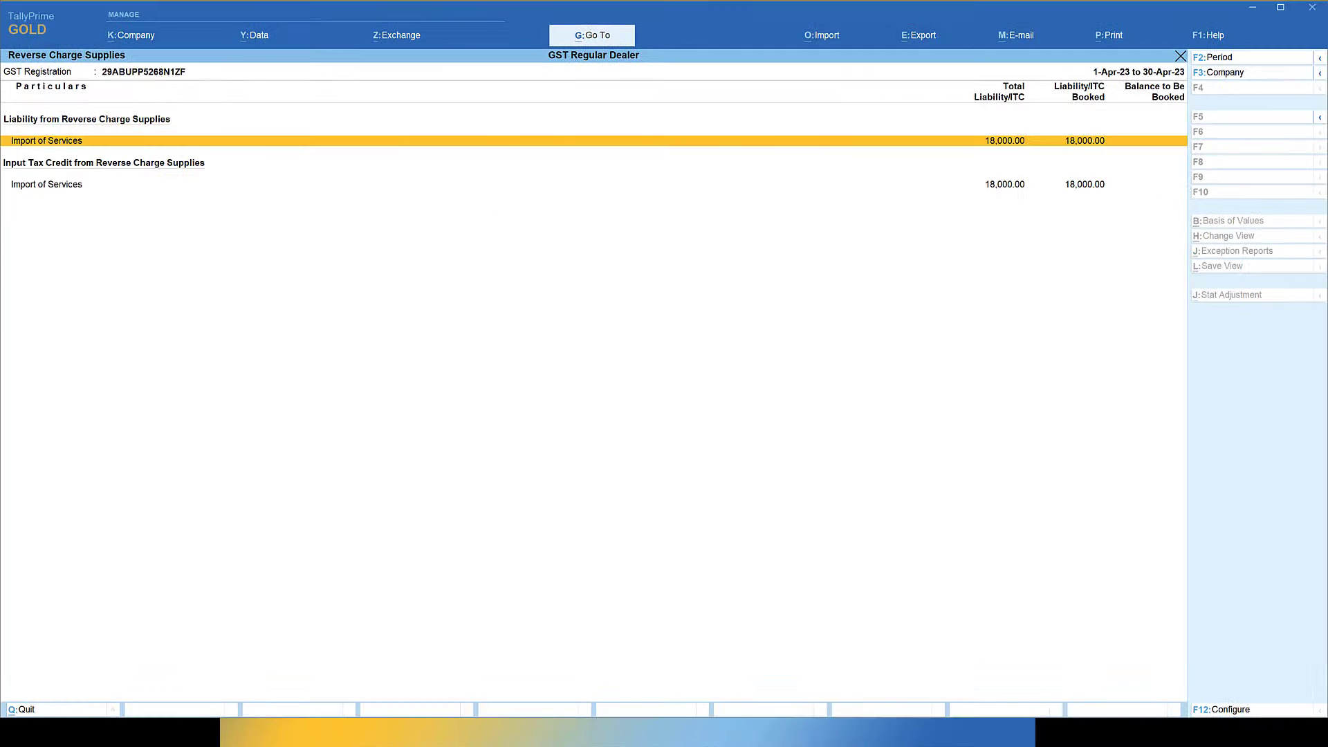
pyautogui.press('Down')
pyautogui.press('Return')
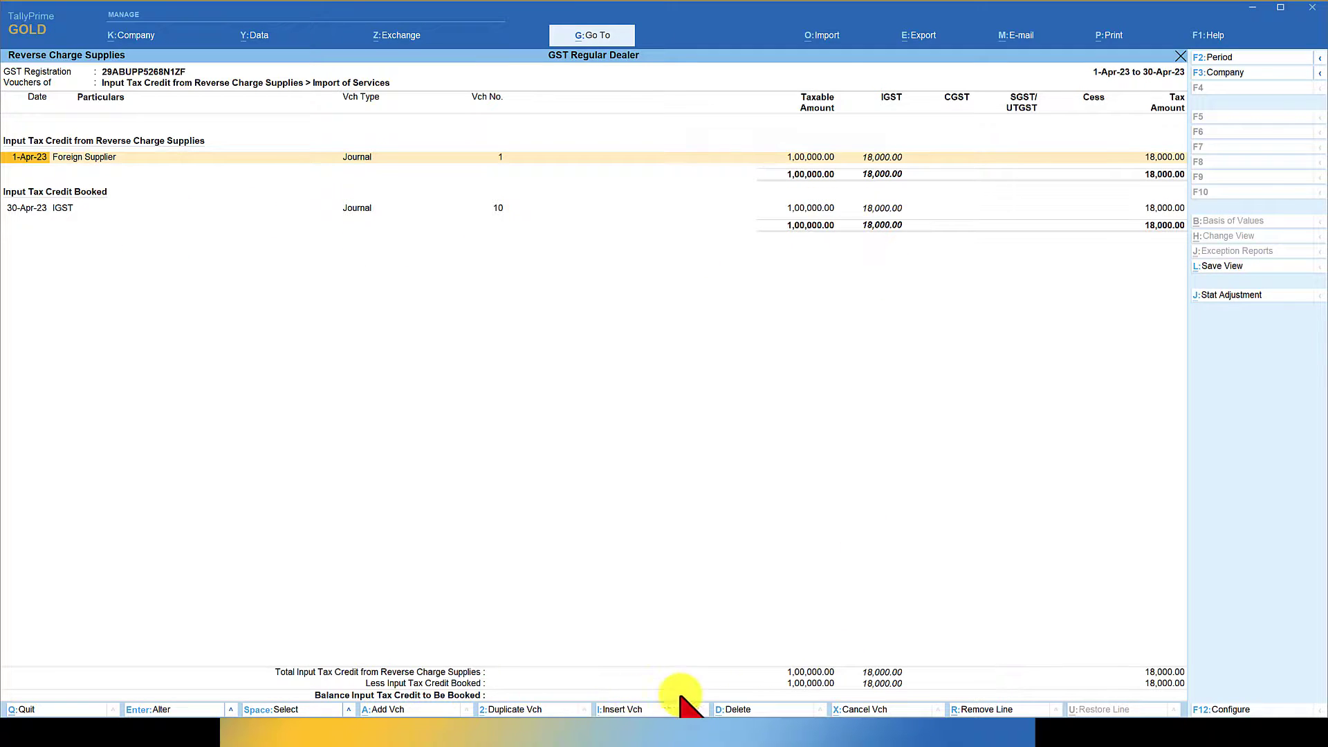
pyautogui.press('Escape')
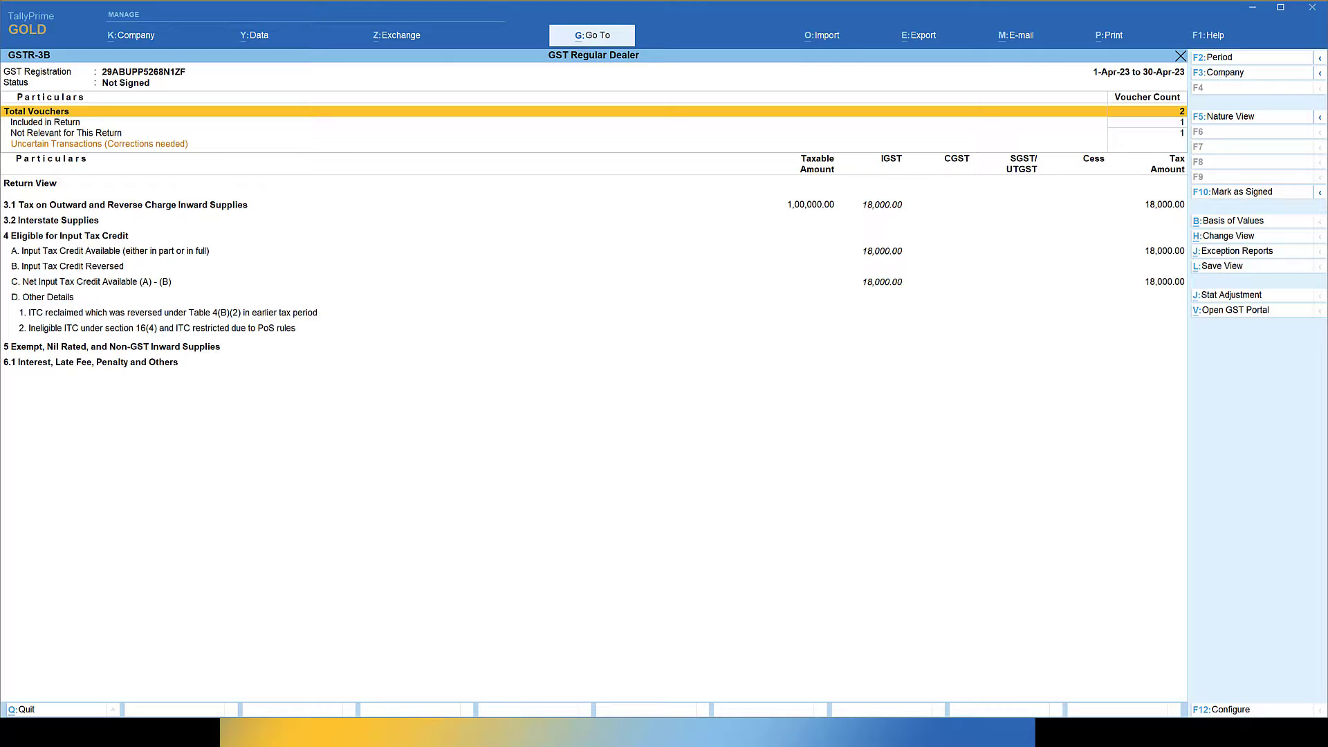
# - Open the Ledger Vouchers report for the IGST ledger
pyautogui.click(599, 36)
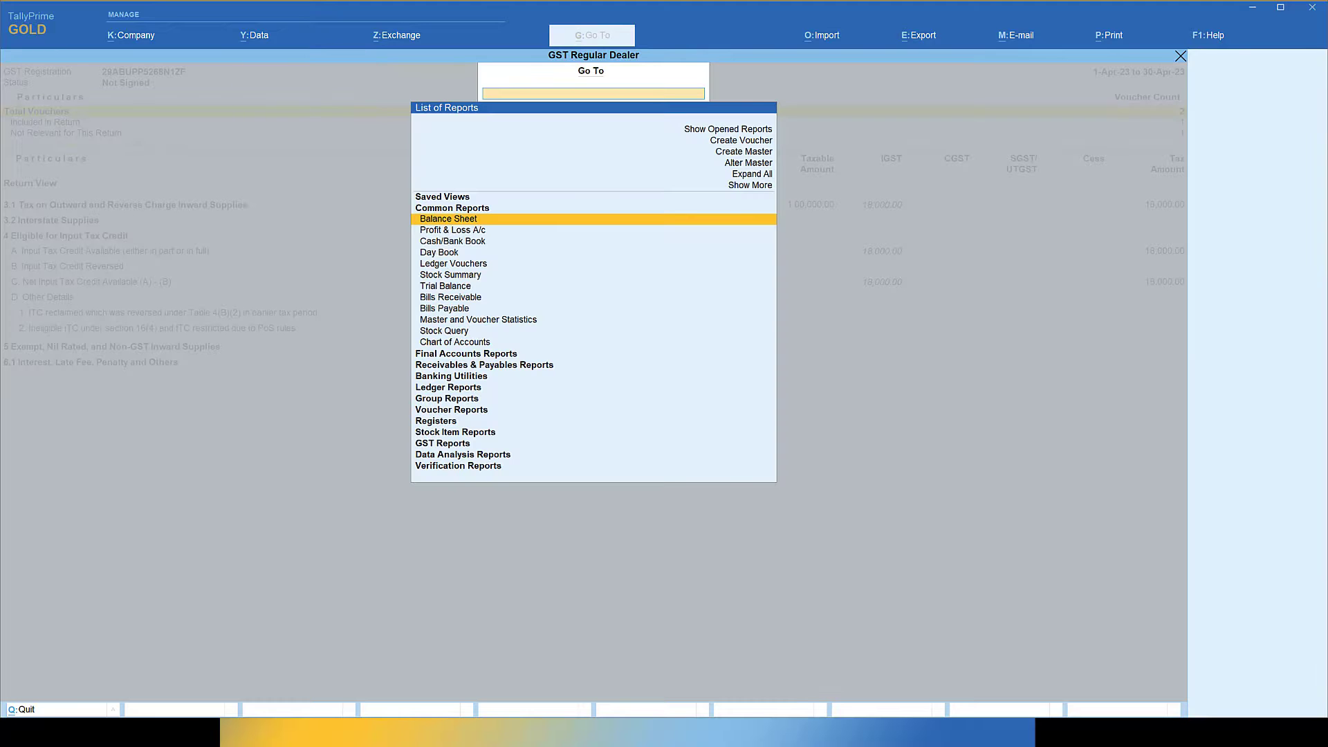
pyautogui.write('Led')
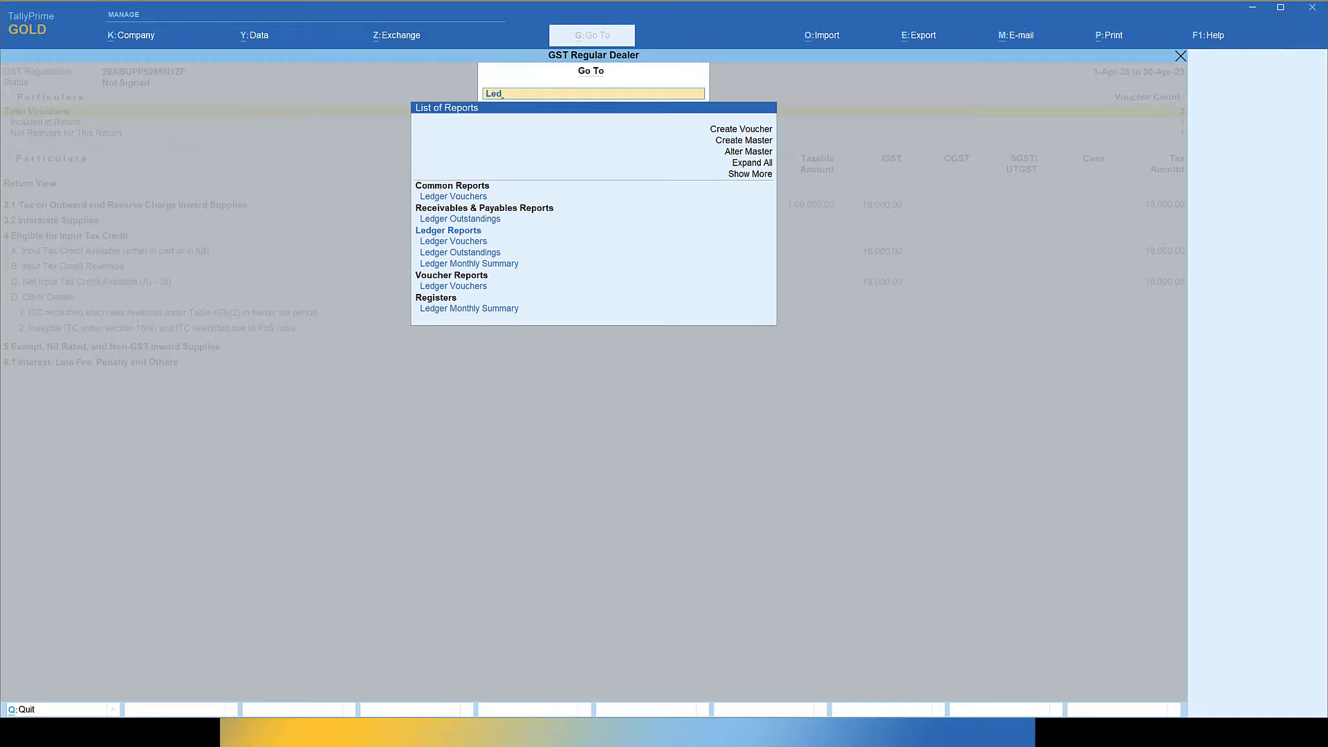
pyautogui.press('Return')
pyautogui.press('Down')
pyautogui.press('Down')
pyautogui.press('Down')
pyautogui.press('Down')
pyautogui.press('Down')
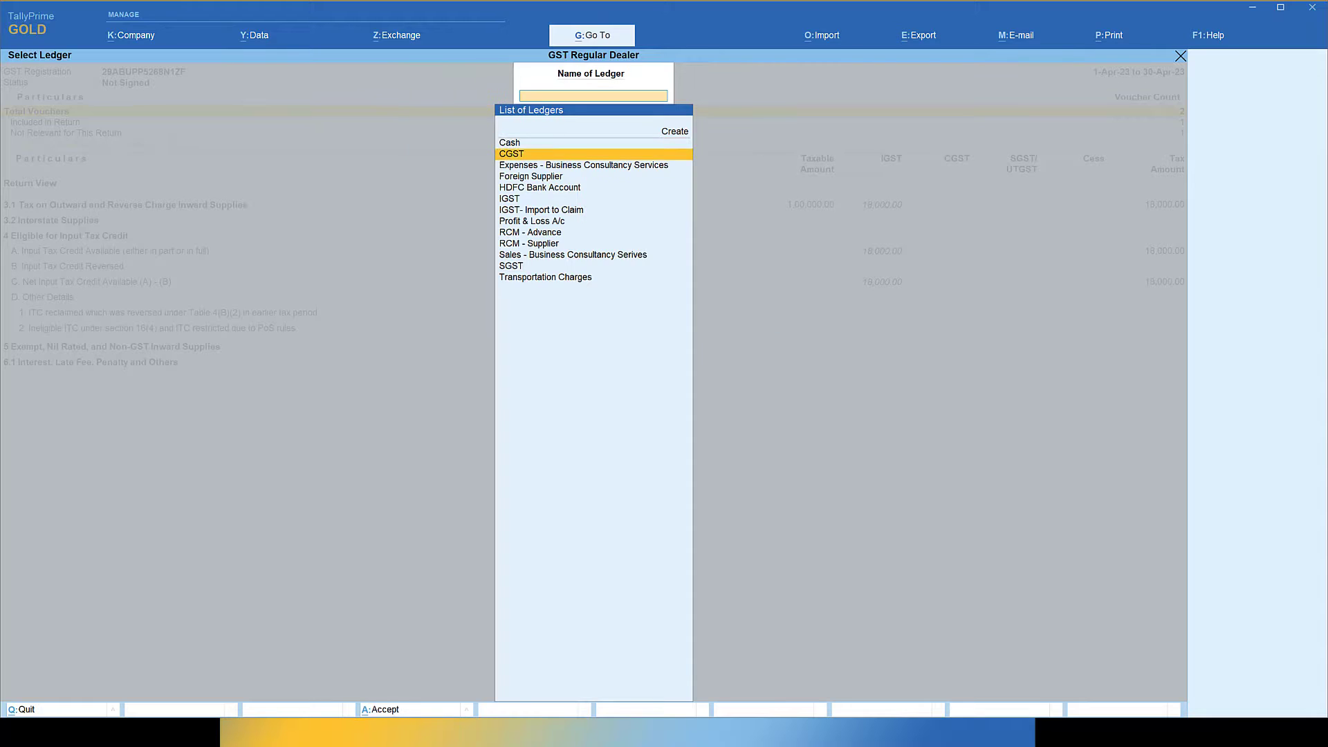
pyautogui.press('Return')
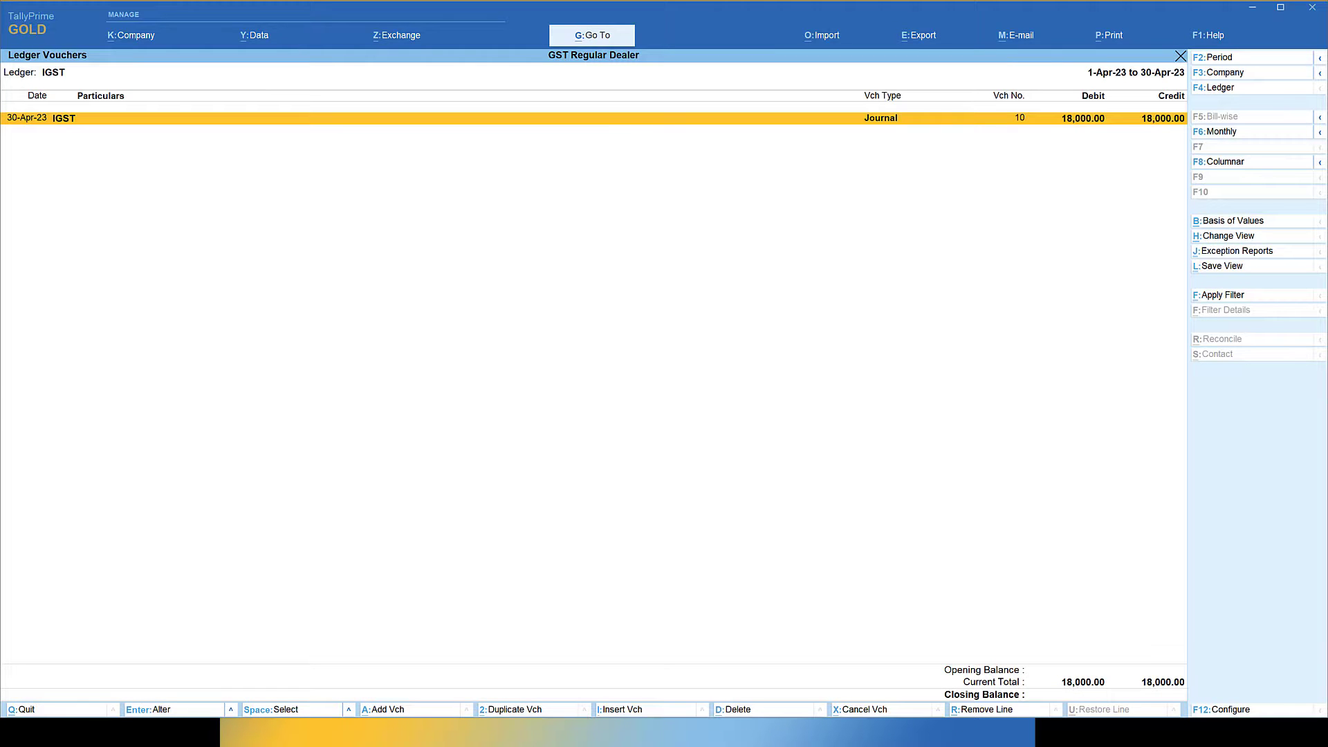